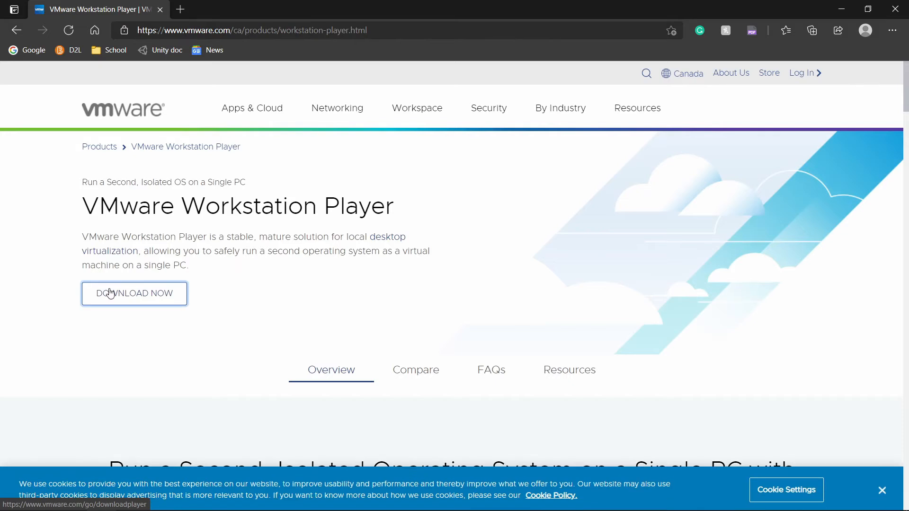
# - Download VMware Workstation 16.1.1 Player for Windows 64-bit from the VMware site and open its installer
pyautogui.click(110, 292)
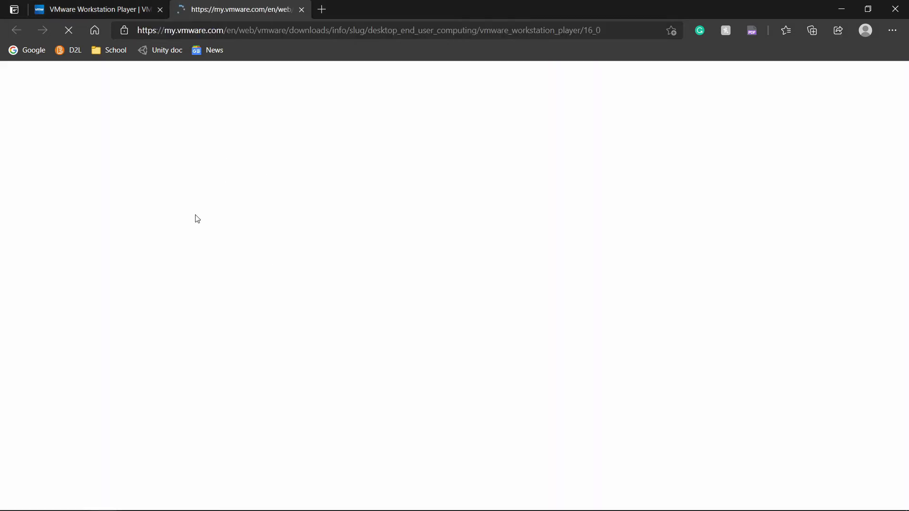
pyautogui.scroll(-1, 269, 284)
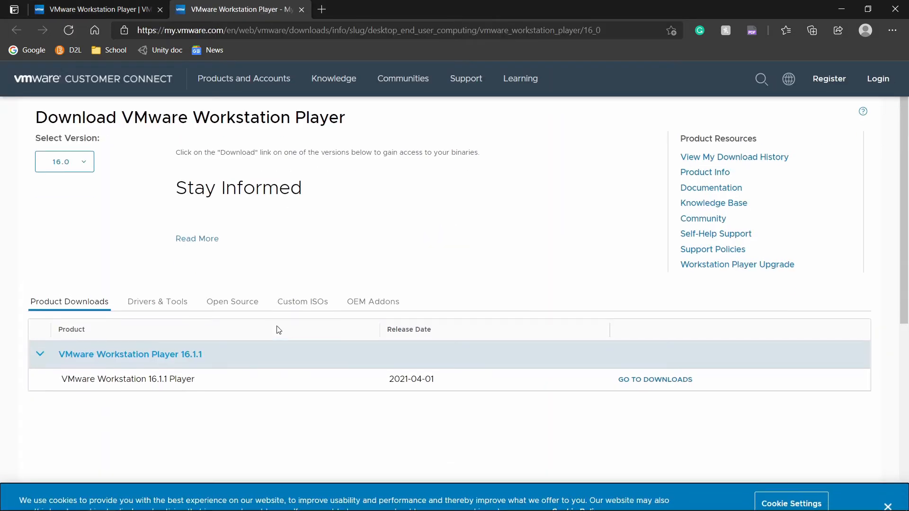
pyautogui.click(635, 377)
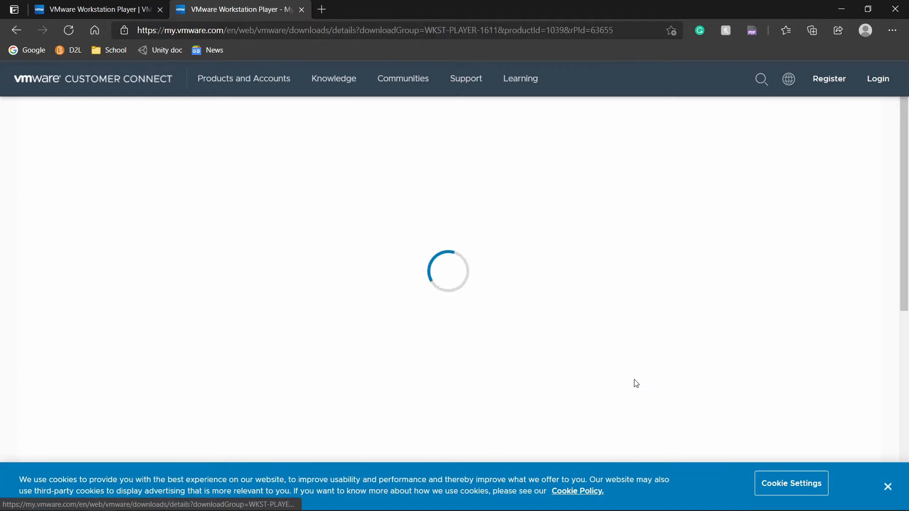
pyautogui.scroll(-2, 491, 381)
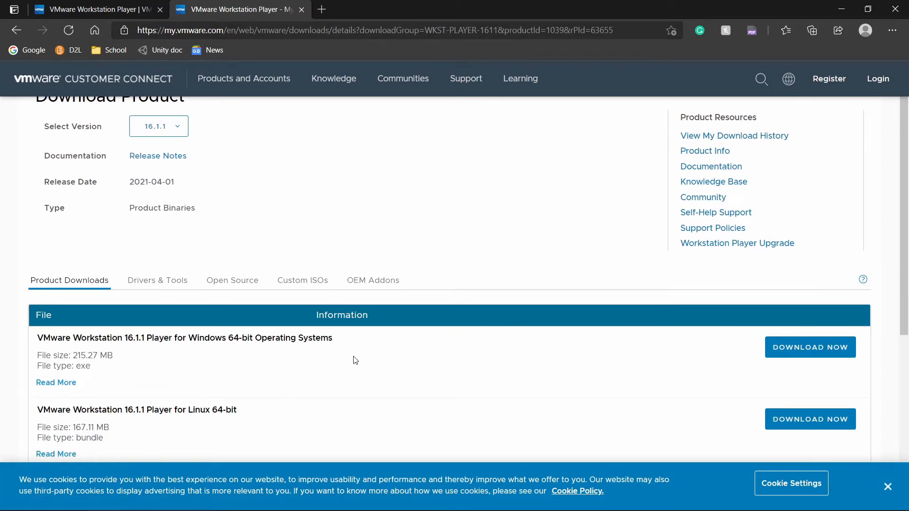
pyautogui.click(782, 355)
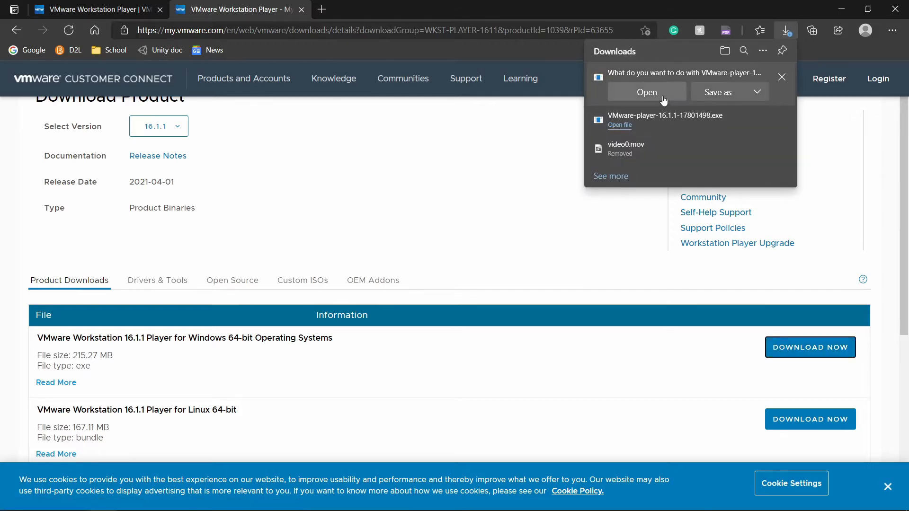
pyautogui.click(647, 91)
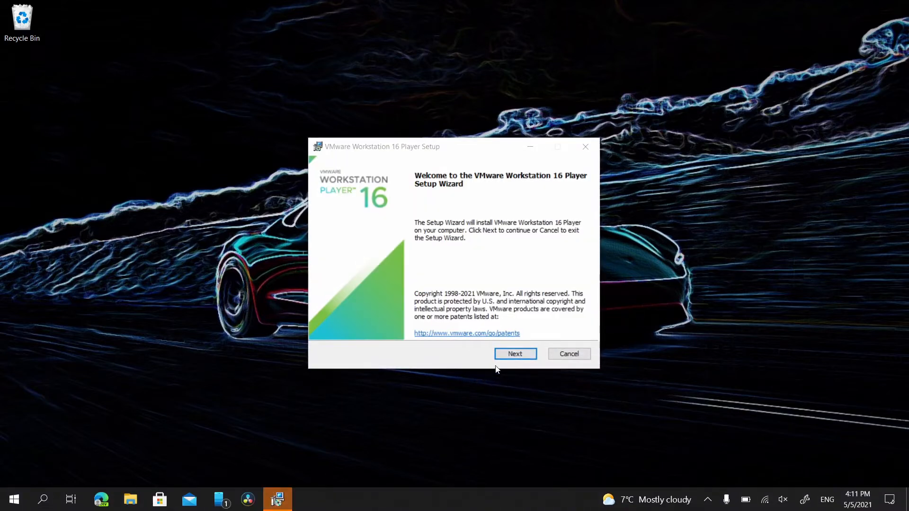
# - Accept the license agreement and go through the setup options, keeping the default install folder and disabling product update checks on startup
pyautogui.click(510, 355)
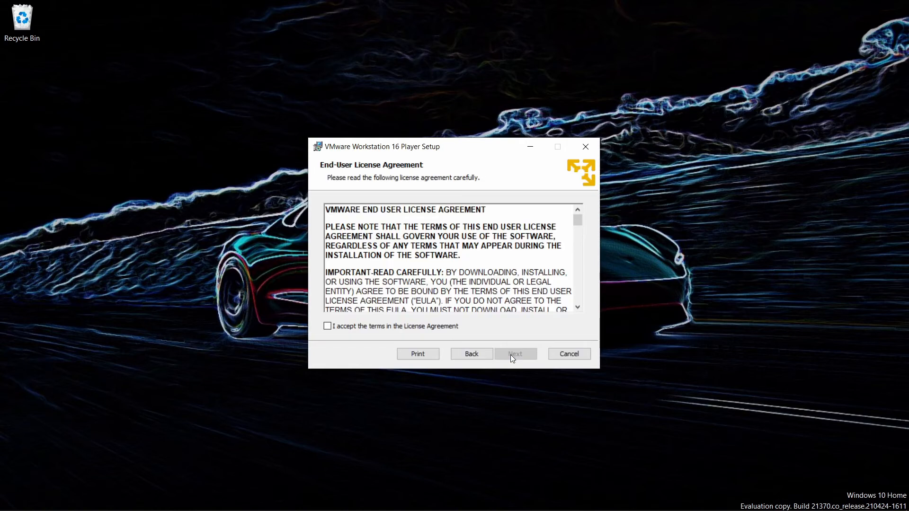
pyautogui.click(430, 327)
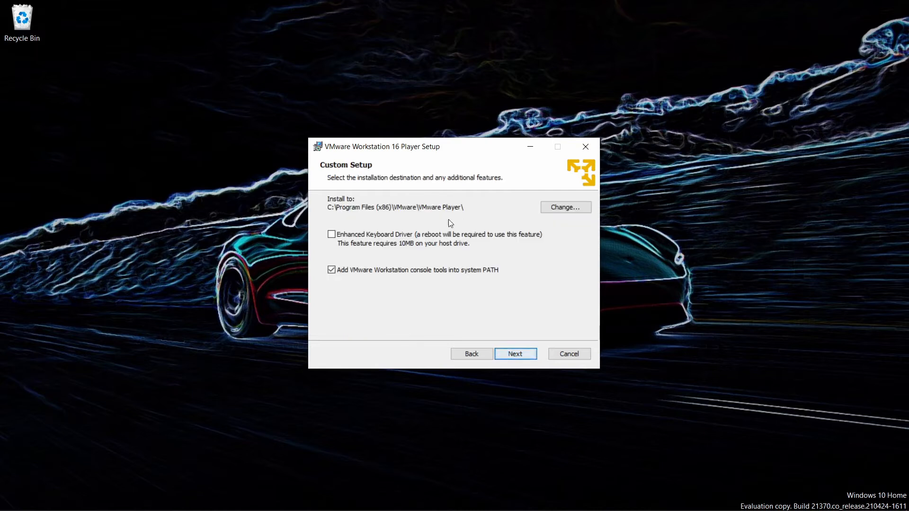
pyautogui.click(515, 358)
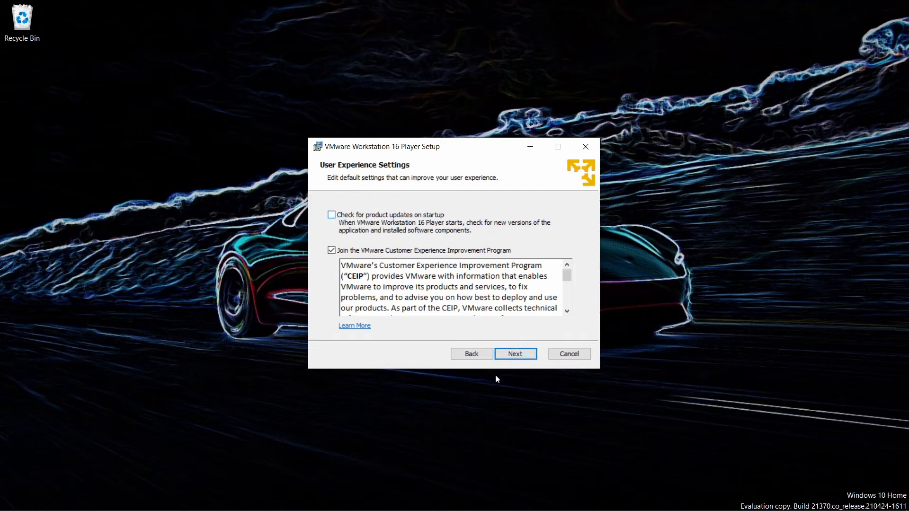
pyautogui.click(507, 355)
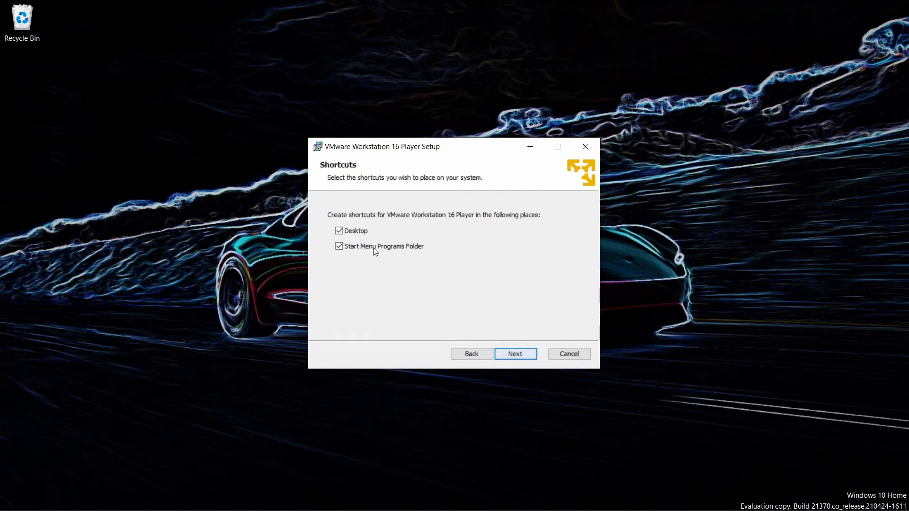
# - Choose the shortcut placement, install VMware Workstation 16 Player and finish the setup wizard without entering a license
pyautogui.click(359, 246)
pyautogui.click(519, 354)
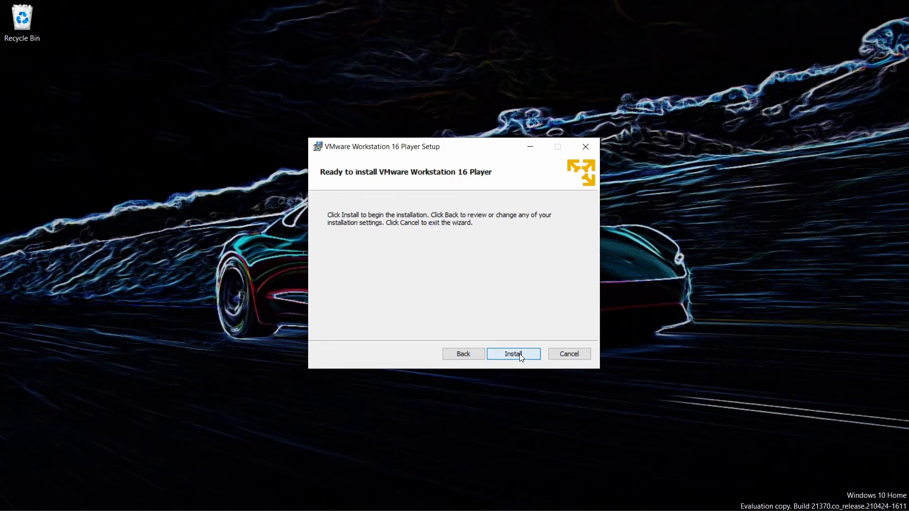
pyautogui.click(520, 354)
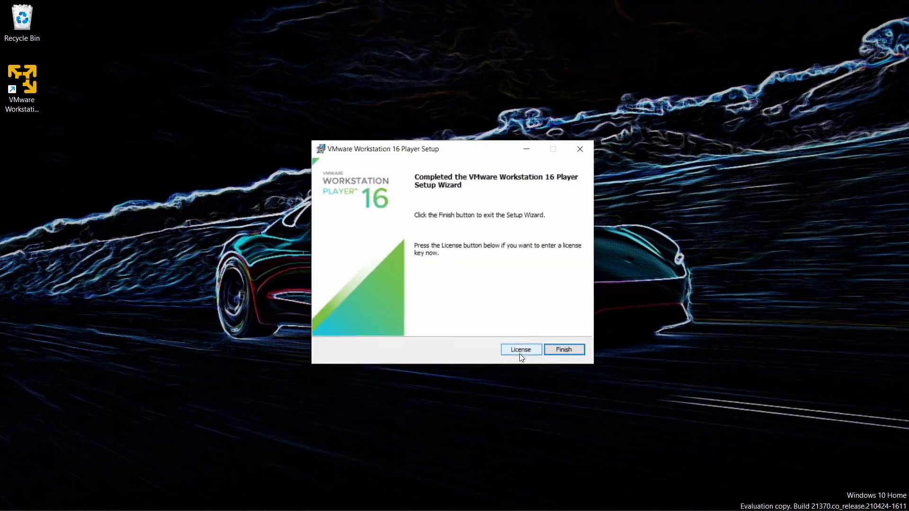
pyautogui.click(568, 354)
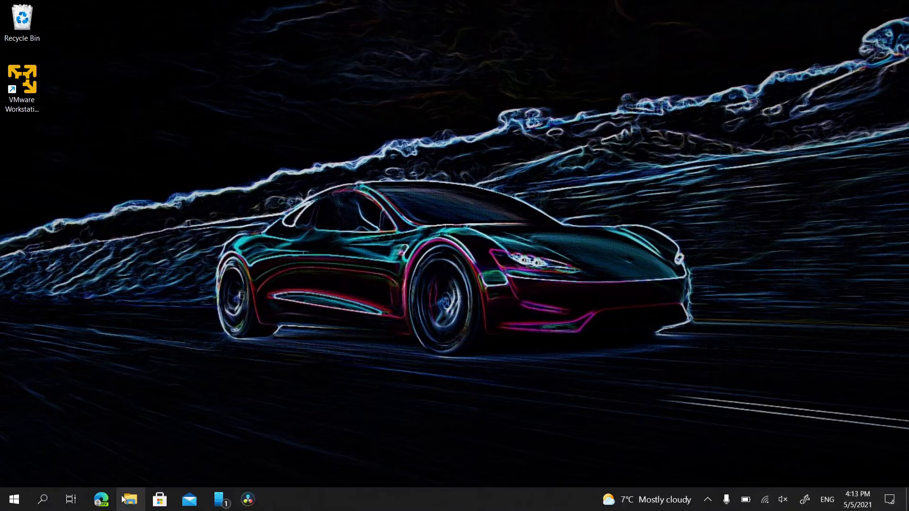
# - Switch to the Edge browser, search the web for "ubuntu" and open the official ubuntu.com site
pyautogui.click(111, 497)
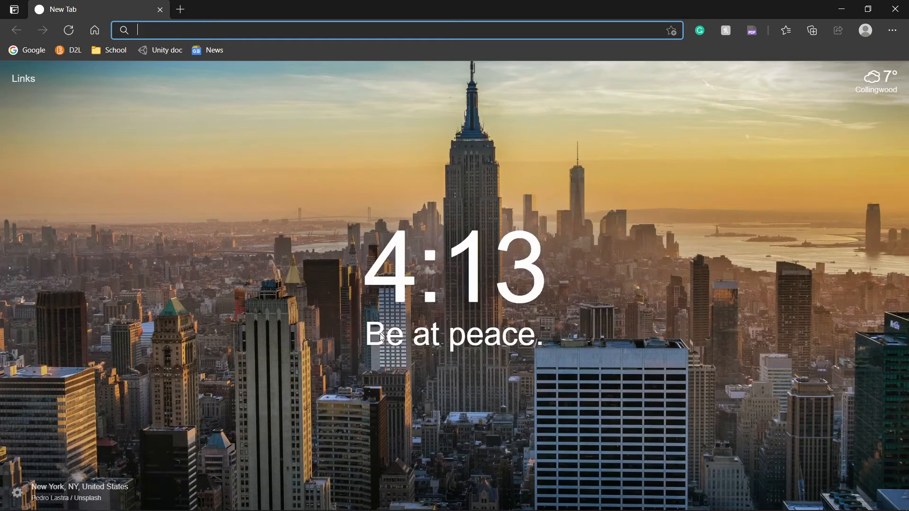
pyautogui.write('ubuntu')
pyautogui.press('Return')
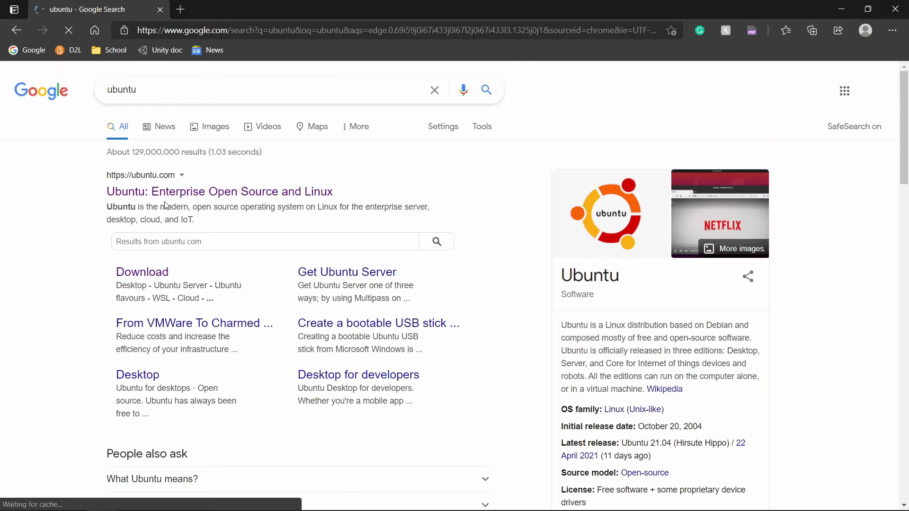
pyautogui.click(177, 191)
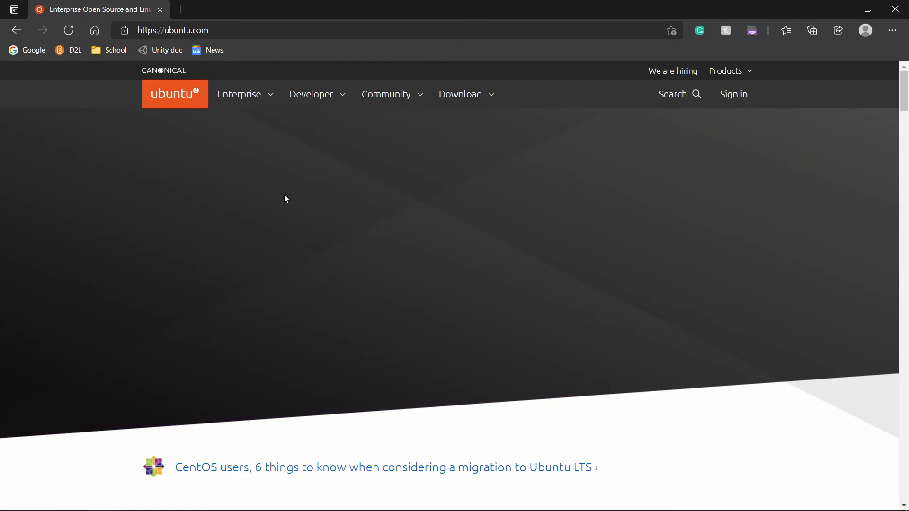
# - Start the download of Ubuntu Desktop 20.04 LTS from the Ubuntu site
pyautogui.scroll(-12, 262, 274)
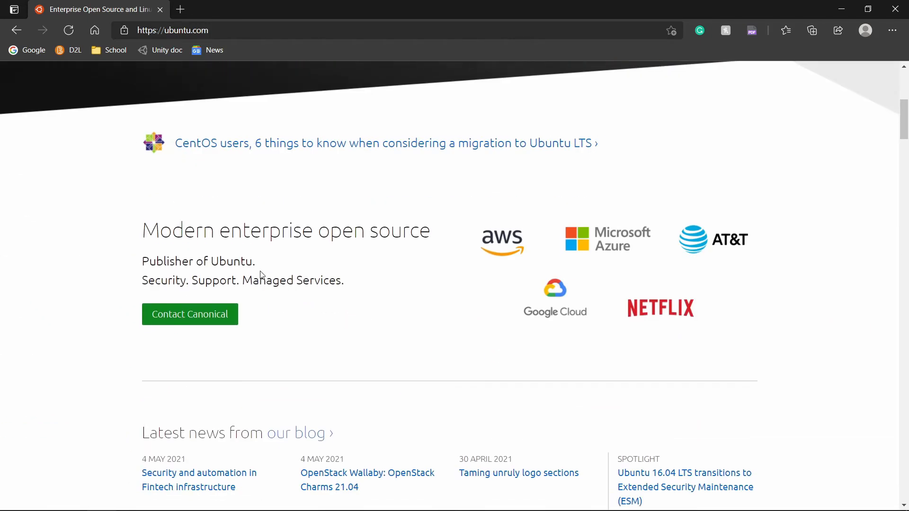
pyautogui.scroll(-18, 261, 274)
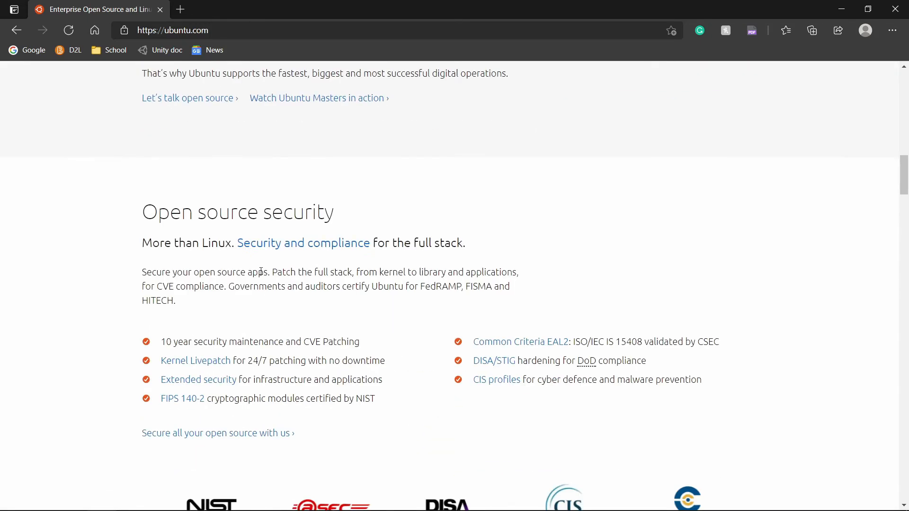
pyautogui.scroll(-18, 261, 271)
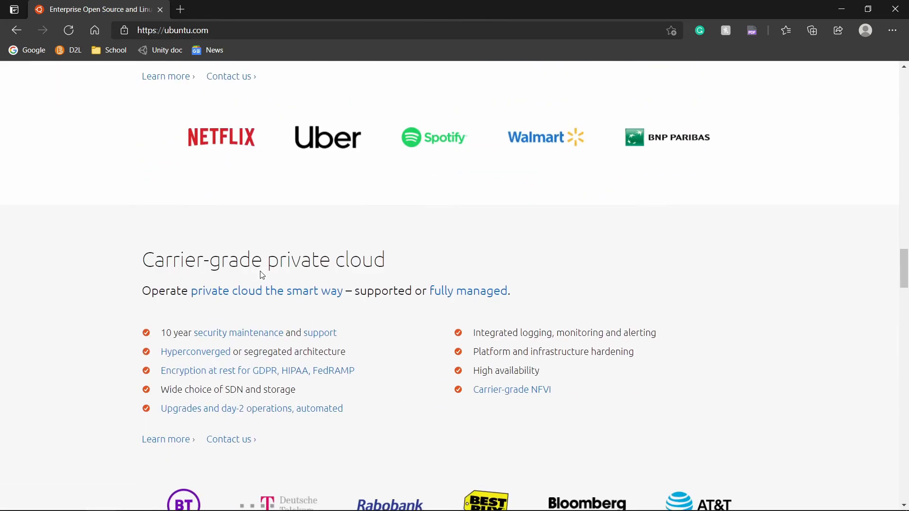
pyautogui.scroll(20, 260, 272)
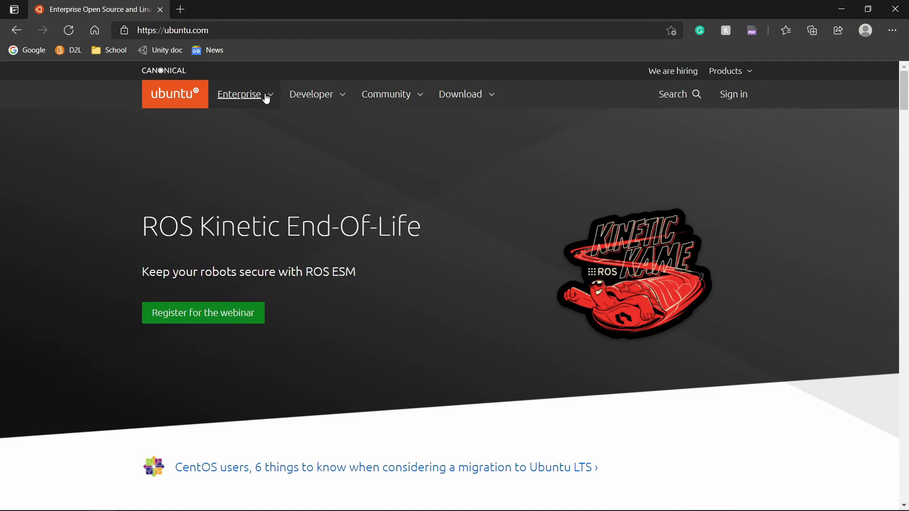
pyautogui.click(461, 95)
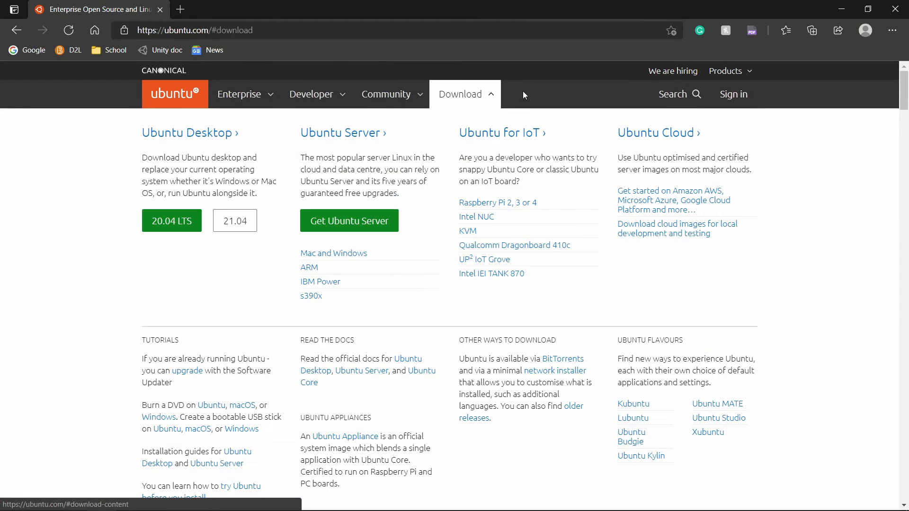
pyautogui.click(189, 231)
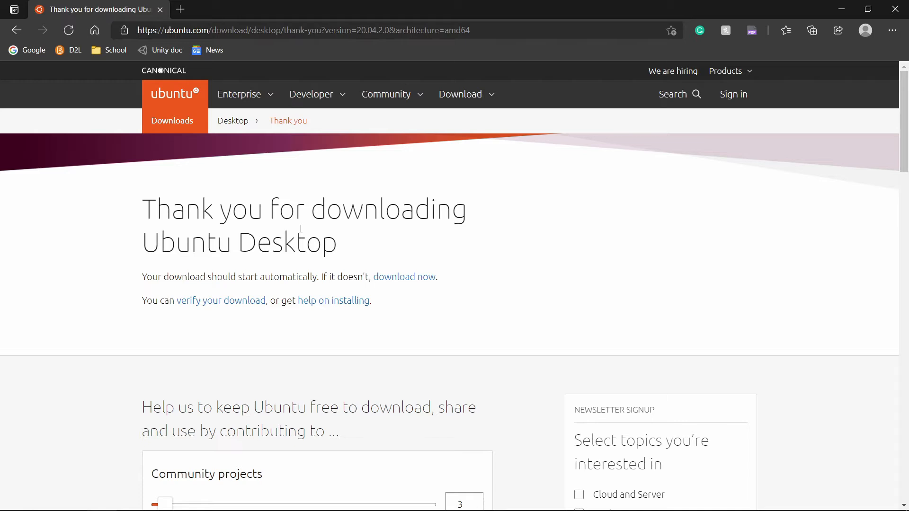
pyautogui.scroll(-1, 403, 293)
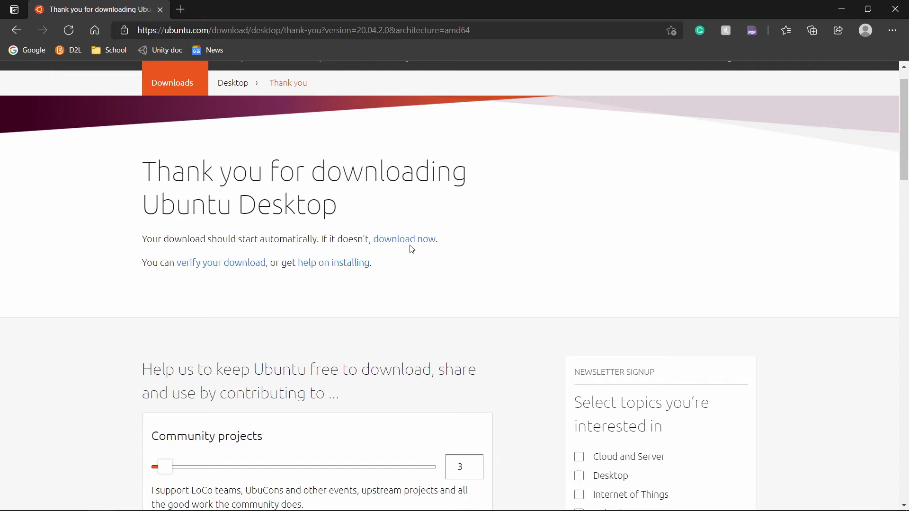
pyautogui.click(398, 239)
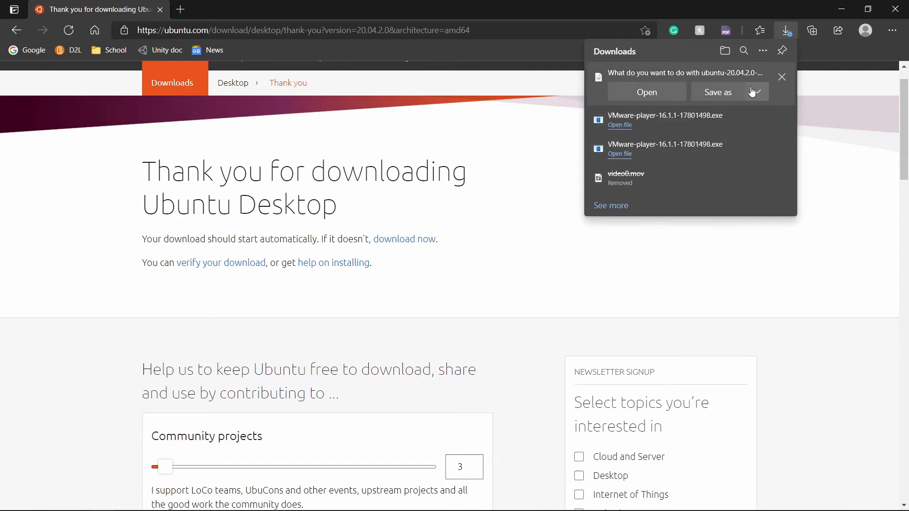
# - Choose to save the Ubuntu image to a custom location and create a folder named Linux on the Desktop for it
pyautogui.click(718, 91)
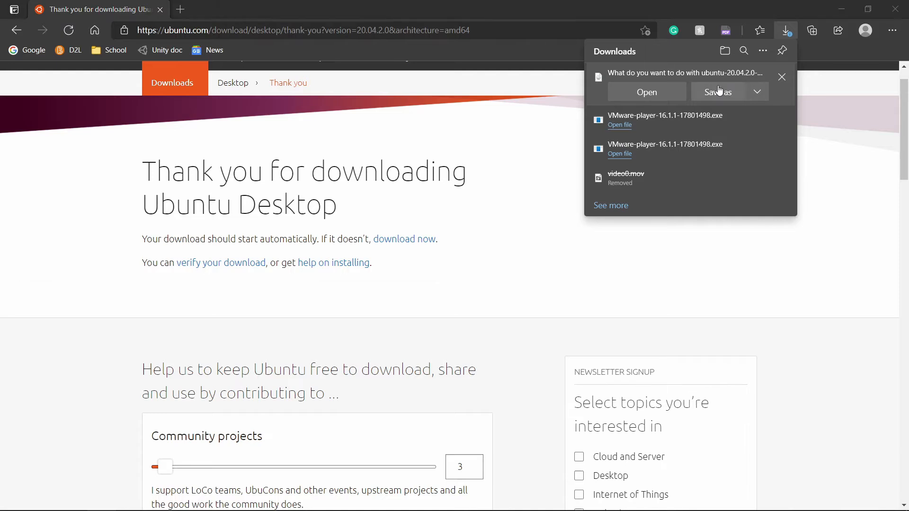
pyautogui.scroll(2, 33, 97)
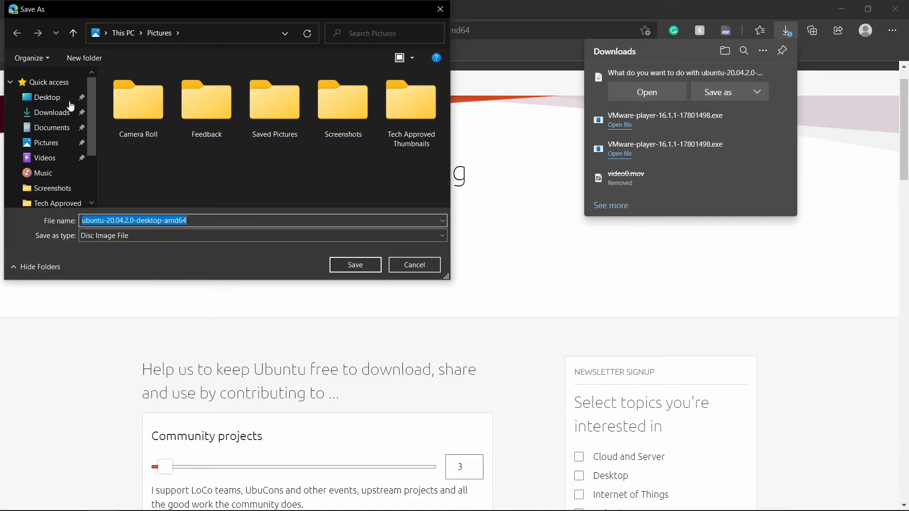
pyautogui.click(53, 104)
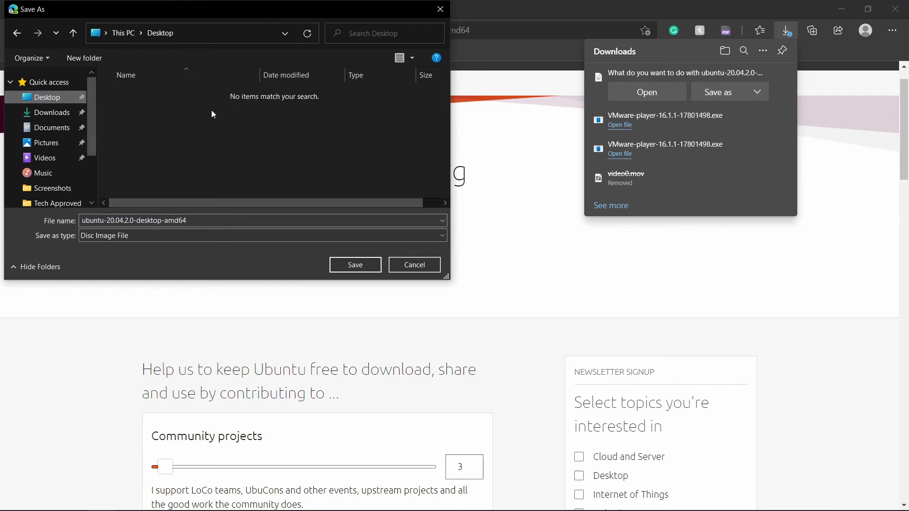
pyautogui.rightClick(217, 125)
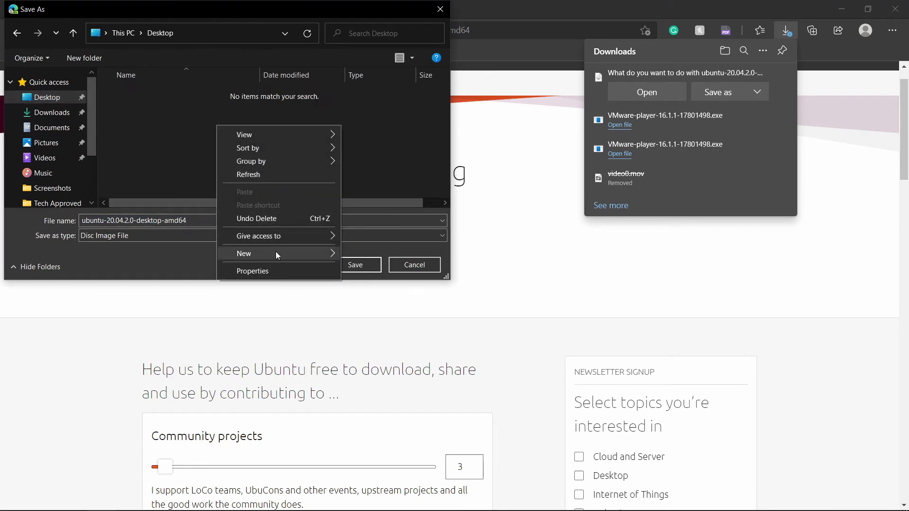
pyautogui.moveTo(294, 254)
pyautogui.click(378, 254)
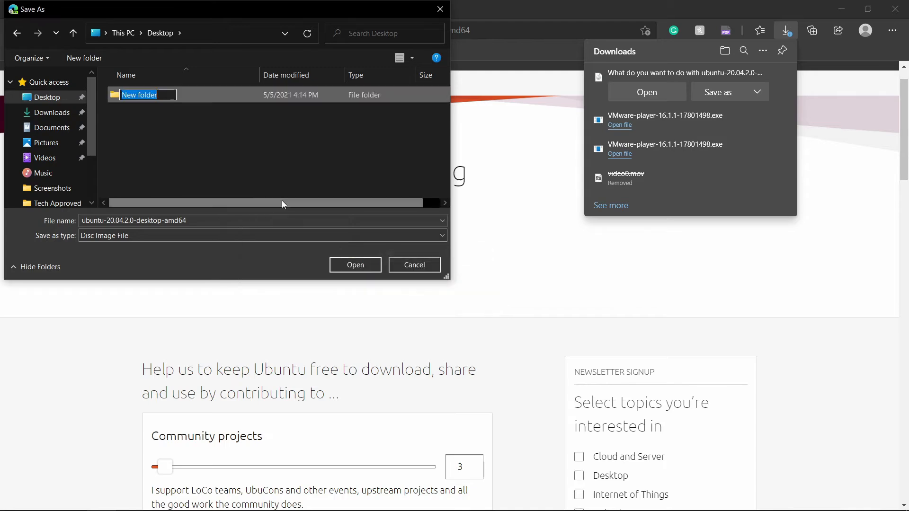
pyautogui.press('BackSpace')
pyautogui.write('Linux')
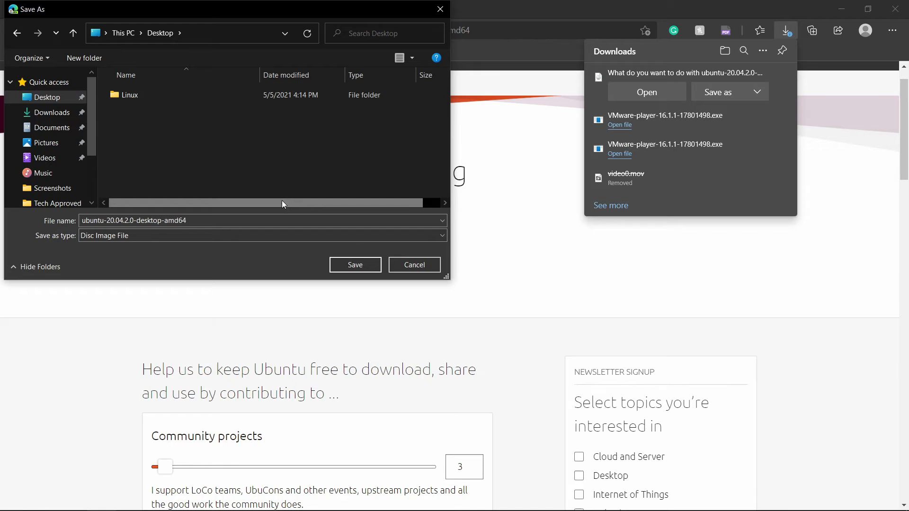
# - Save the ubuntu-20.04.2.0-desktop-amd64 disc image in the Linux folder and close the browser once the download is done
pyautogui.doubleClick(238, 94)
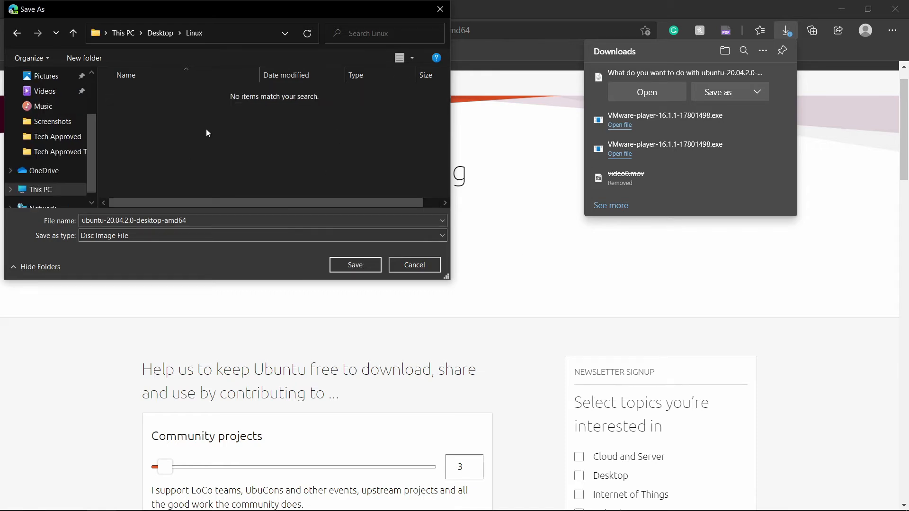
pyautogui.click(339, 264)
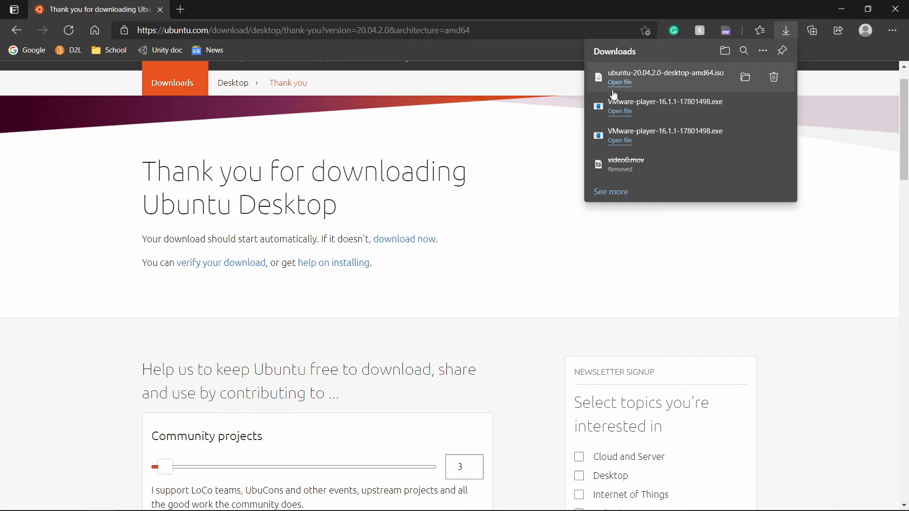
pyautogui.click(895, 8)
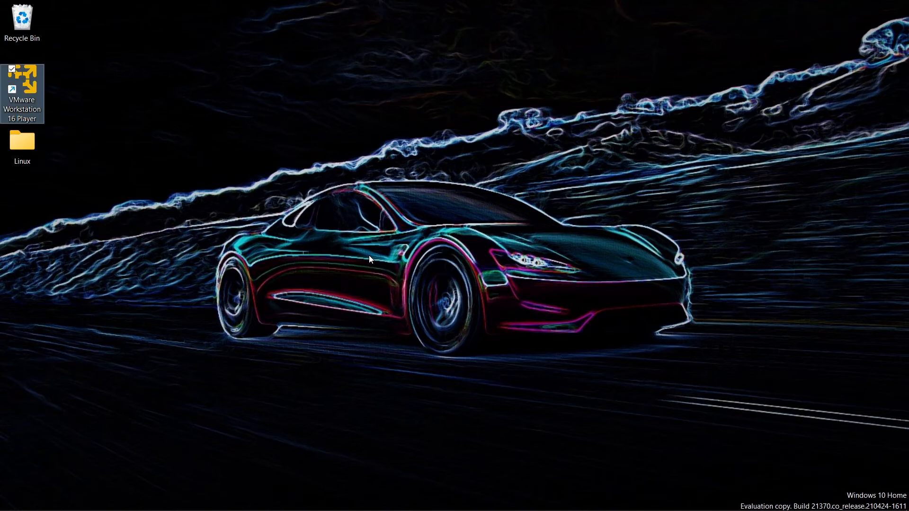
# - Launch VMware Workstation 16 Player from the desktop and begin creating a new virtual machine
pyautogui.click(369, 256)
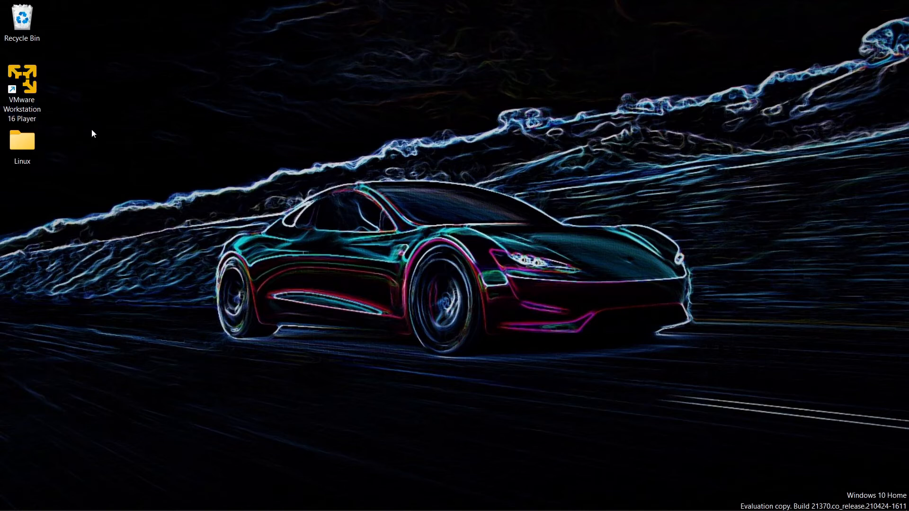
pyautogui.click(41, 98)
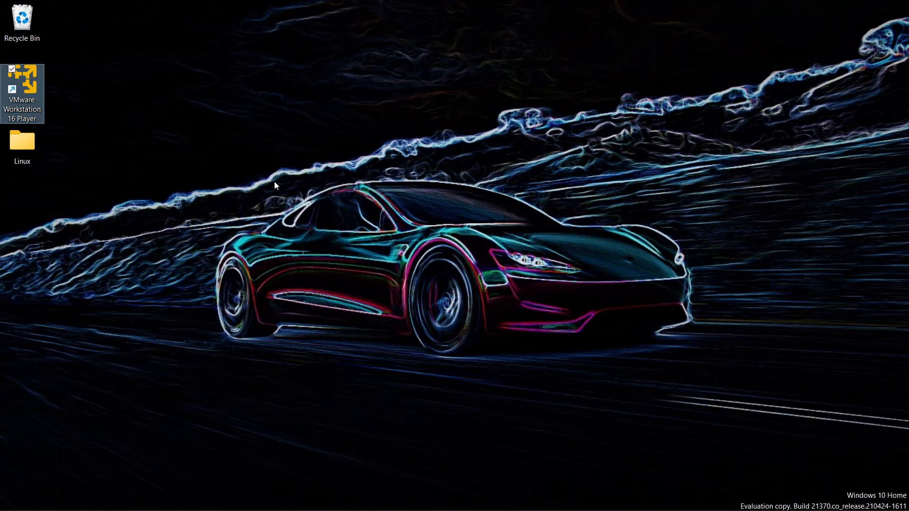
pyautogui.press('Return')
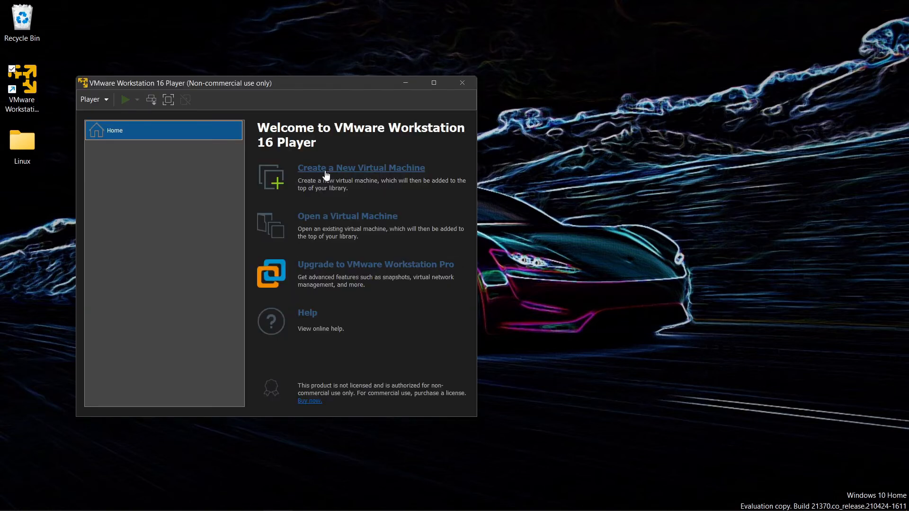
pyautogui.click(298, 180)
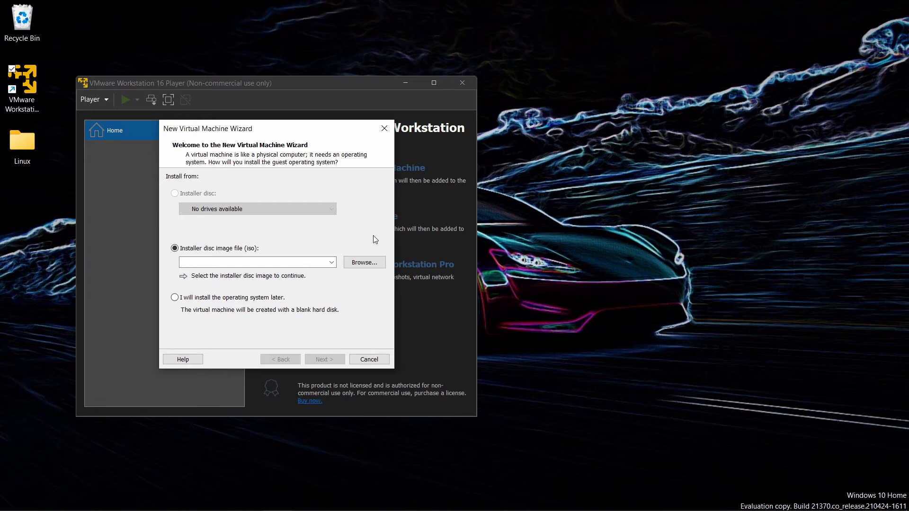
# - Use the ubuntu-20.04.2.0-desktop-amd64 disc image from the Linux folder as the installer source and continue the wizard
pyautogui.click(373, 264)
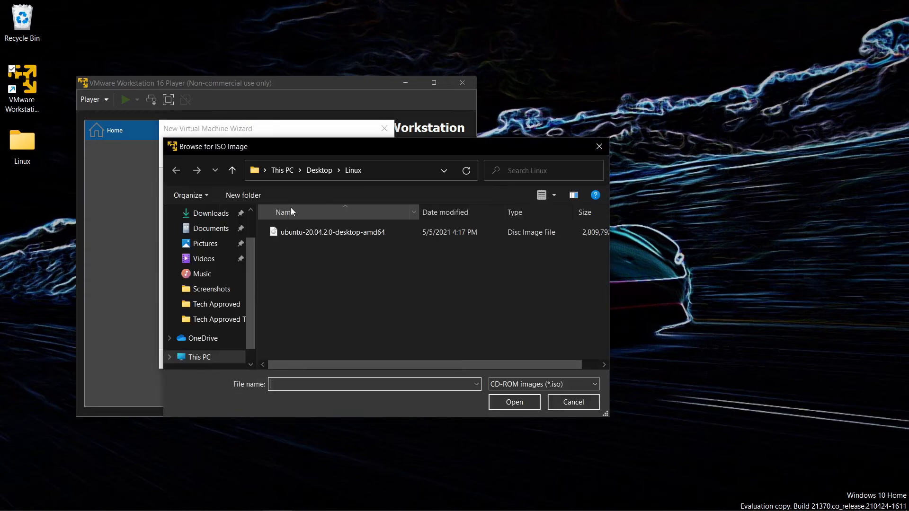
pyautogui.click(321, 232)
pyautogui.click(521, 403)
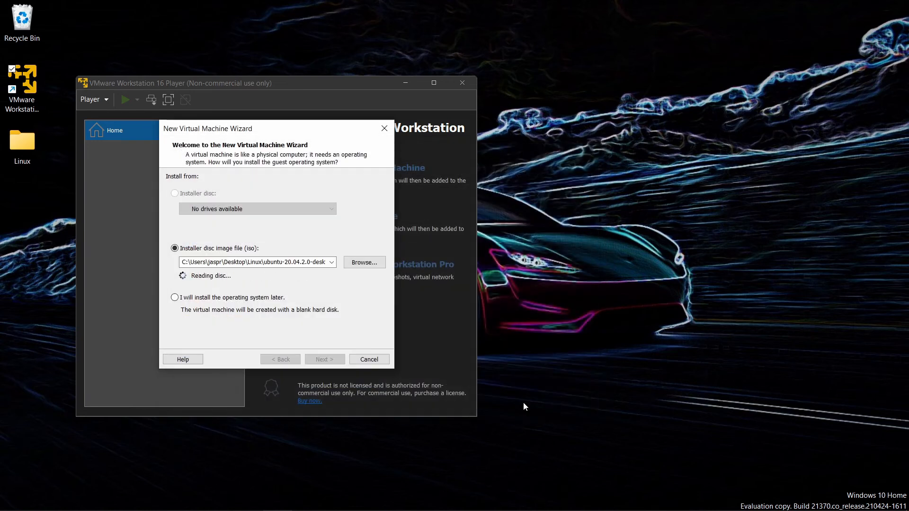
pyautogui.click(330, 359)
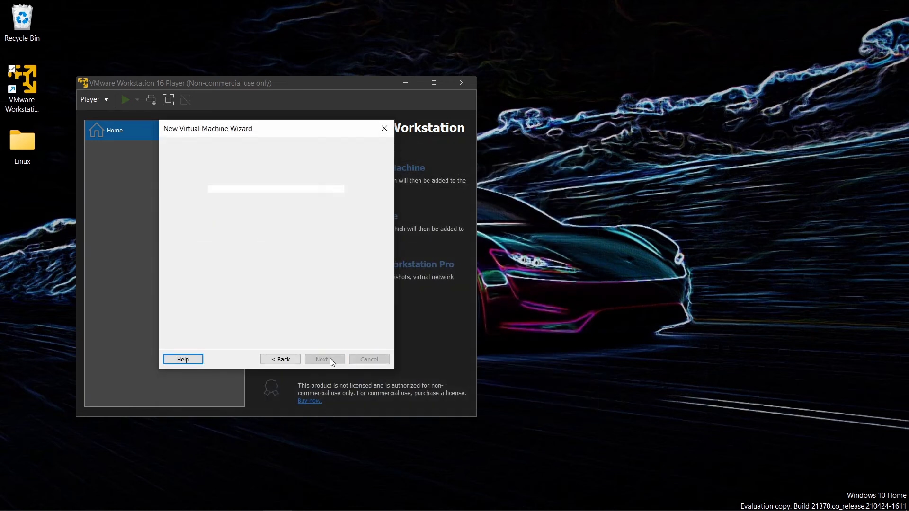
# - Personalize the Linux account with the full name Tech Approved, the user name techapproved and the account password, entered and confirmed
pyautogui.write('T')
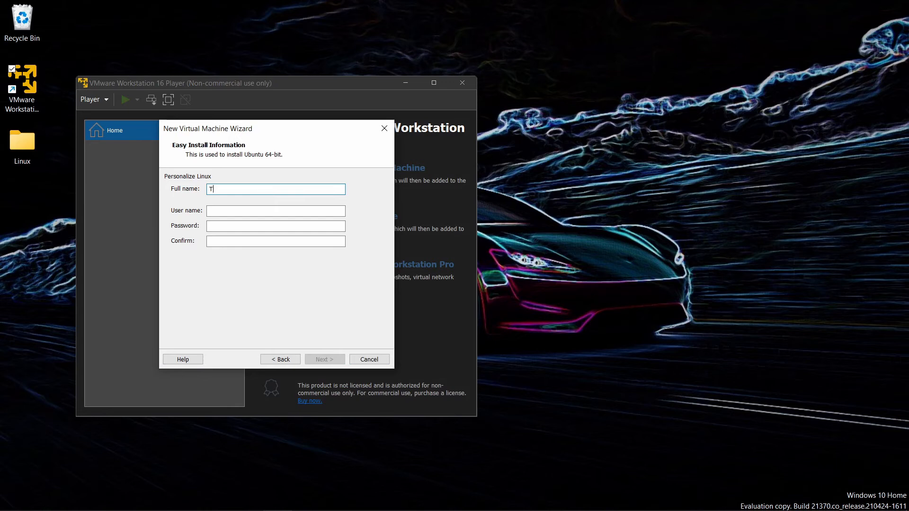
pyautogui.write('ech Approved')
pyautogui.press('Tab')
pyautogui.write('tec')
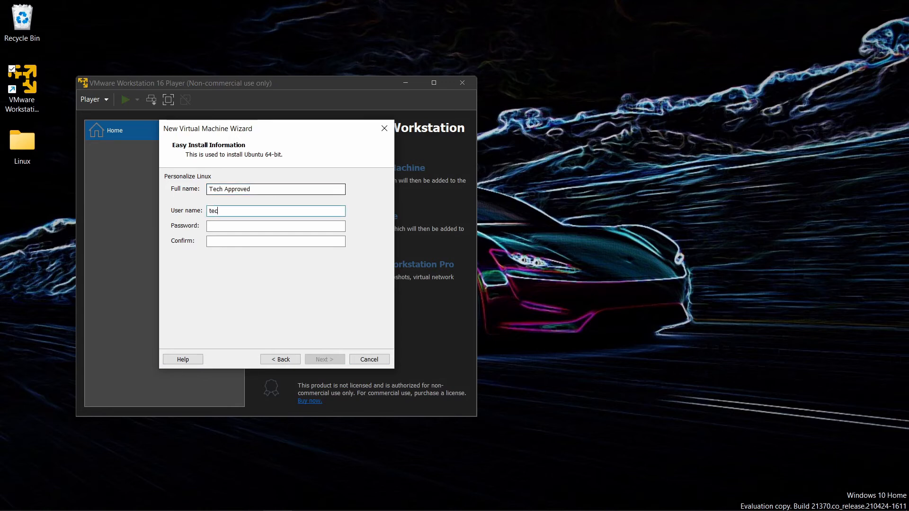
pyautogui.write('happroved')
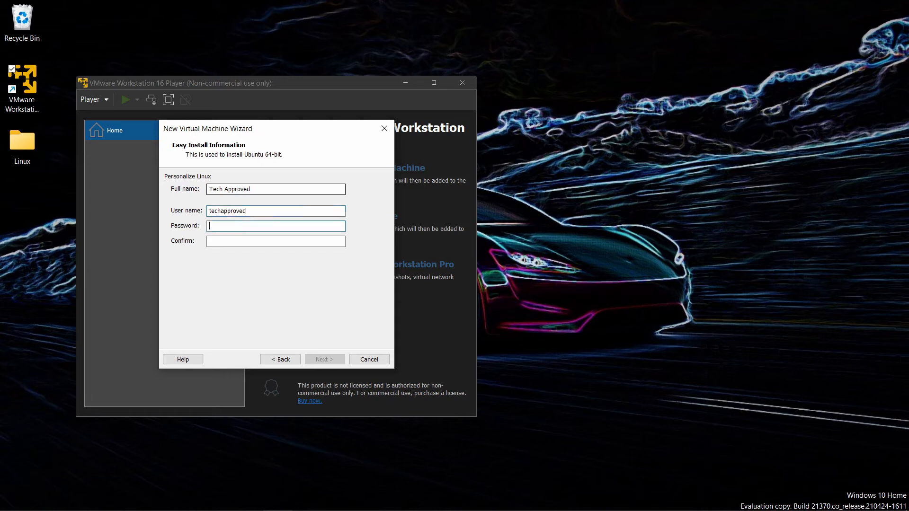
pyautogui.write('••')
pyautogui.press('Tab')
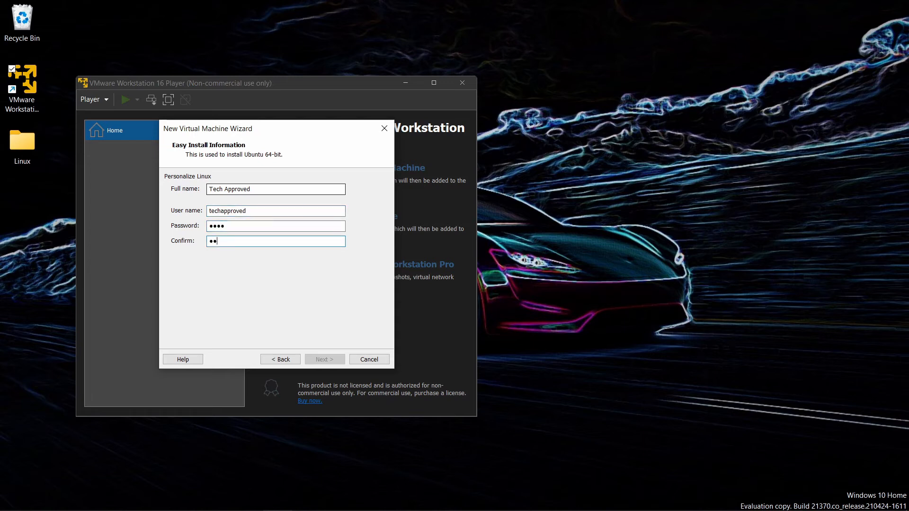
pyautogui.press('Return')
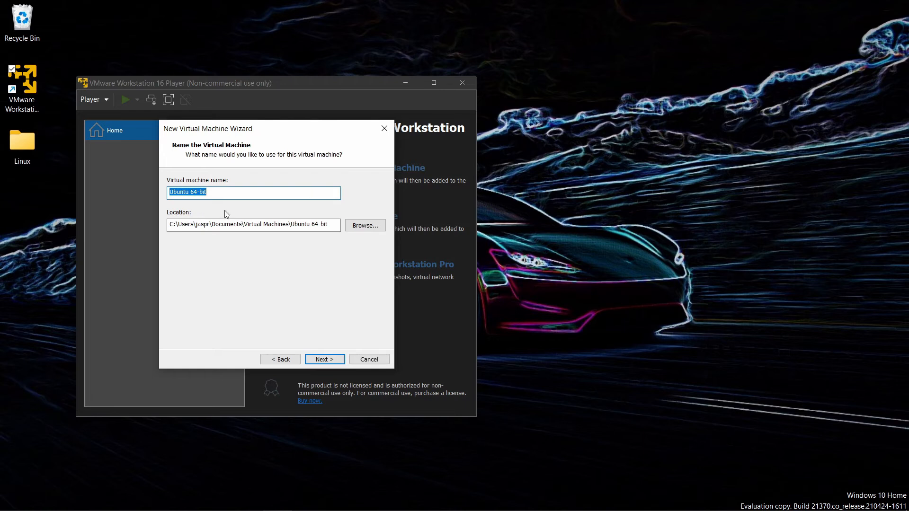
# - Set the Ubuntu 64-bit virtual machine's location to the Desktop's Linux folder and store its 20 GB virtual disk as a single file
pyautogui.click(361, 224)
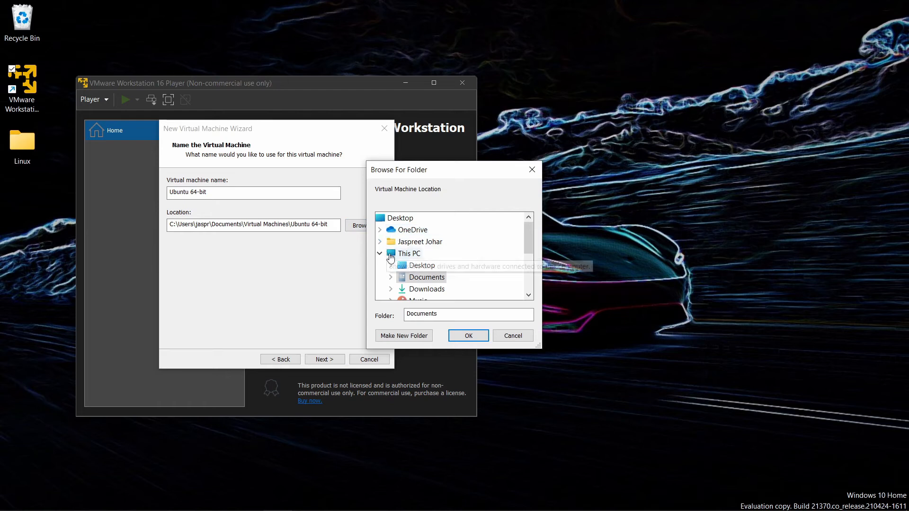
pyautogui.click(391, 265)
pyautogui.click(412, 278)
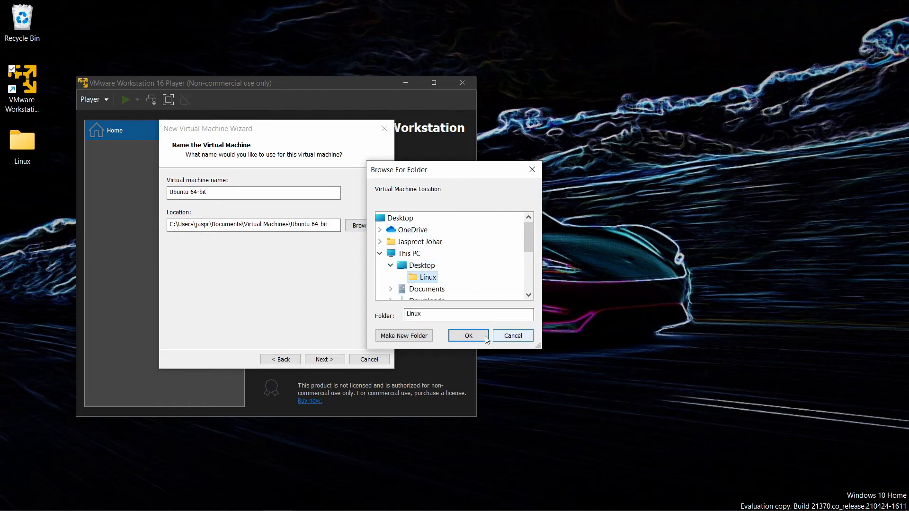
pyautogui.click(468, 336)
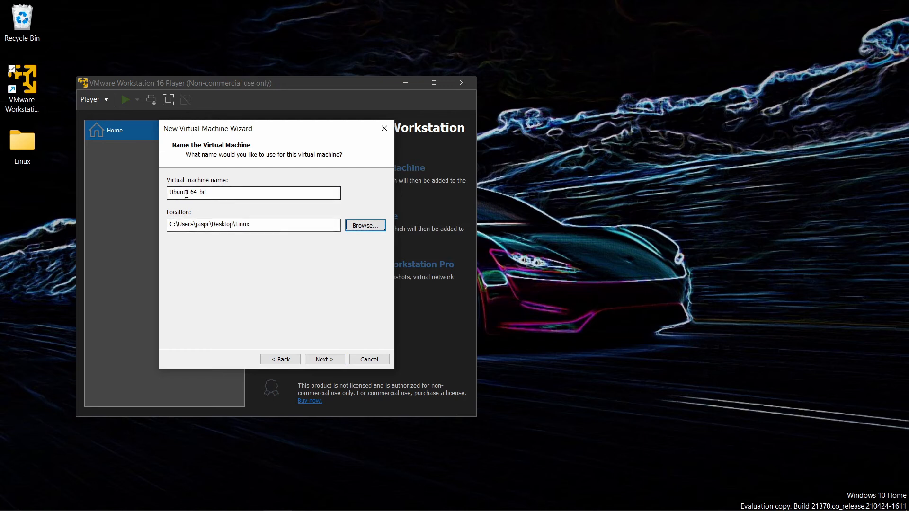
pyautogui.click(323, 360)
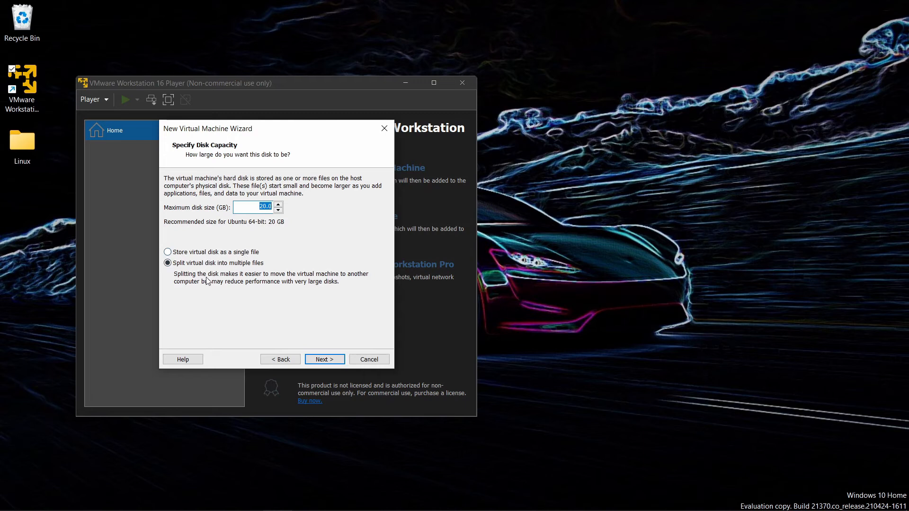
pyautogui.click(222, 254)
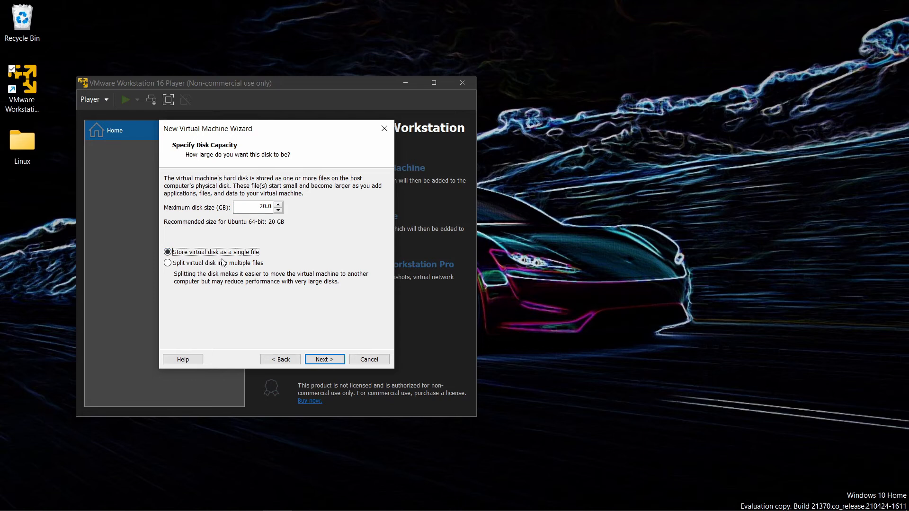
pyautogui.click(333, 363)
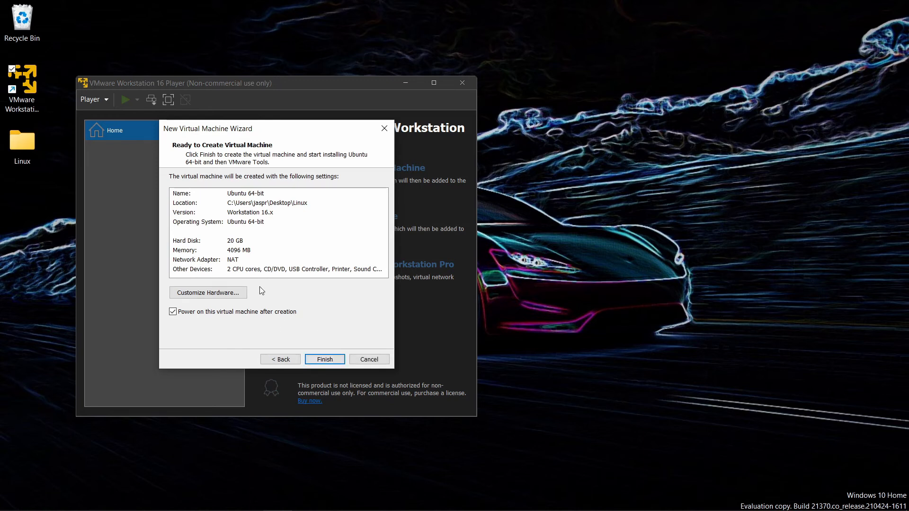
# - Customize the virtual machine's hardware by raising its memory to 6656 MB
pyautogui.click(226, 293)
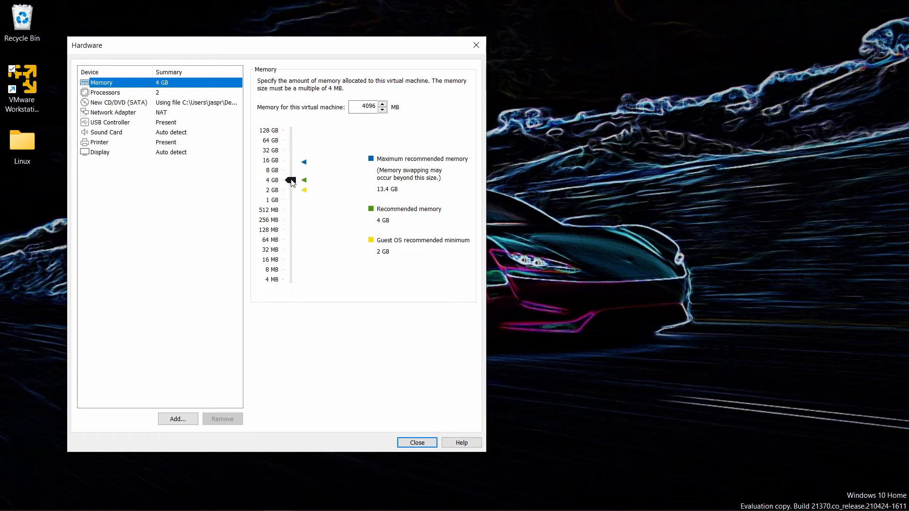
pyautogui.click(292, 182)
pyautogui.moveTo(292, 181); pyautogui.dragTo(291, 173)
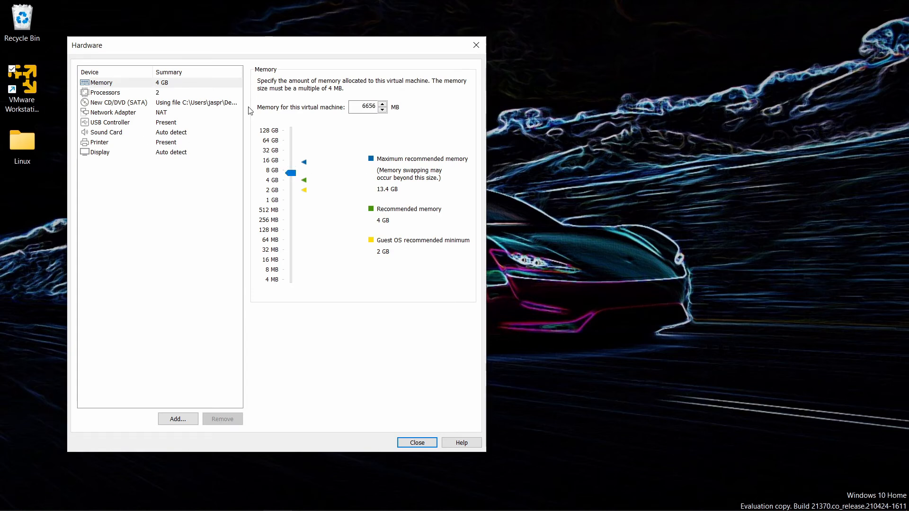
# - Review the processor core options and the CD/DVD and display settings, and close the hardware configuration
pyautogui.click(138, 93)
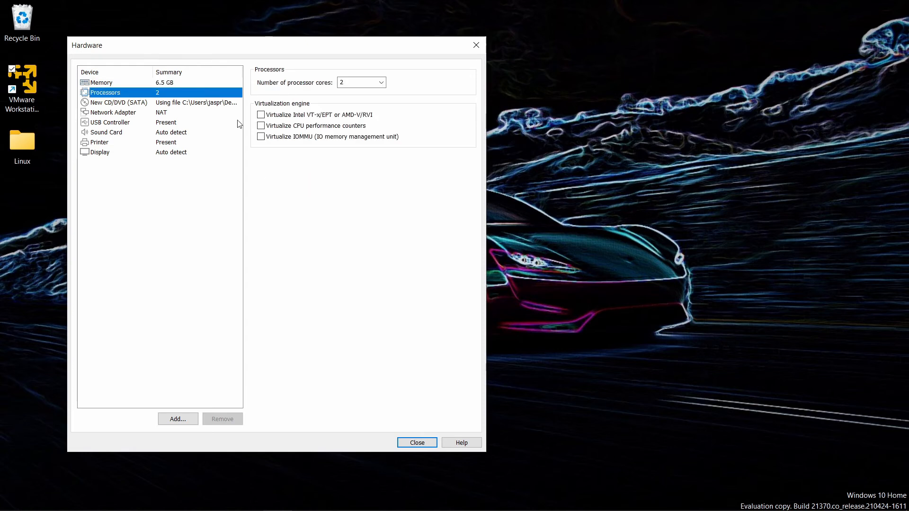
pyautogui.click(381, 82)
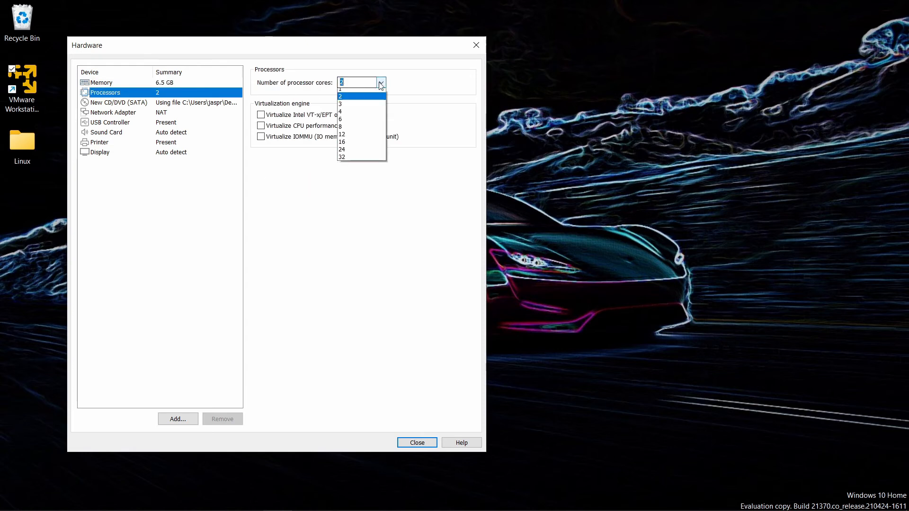
pyautogui.click(330, 93)
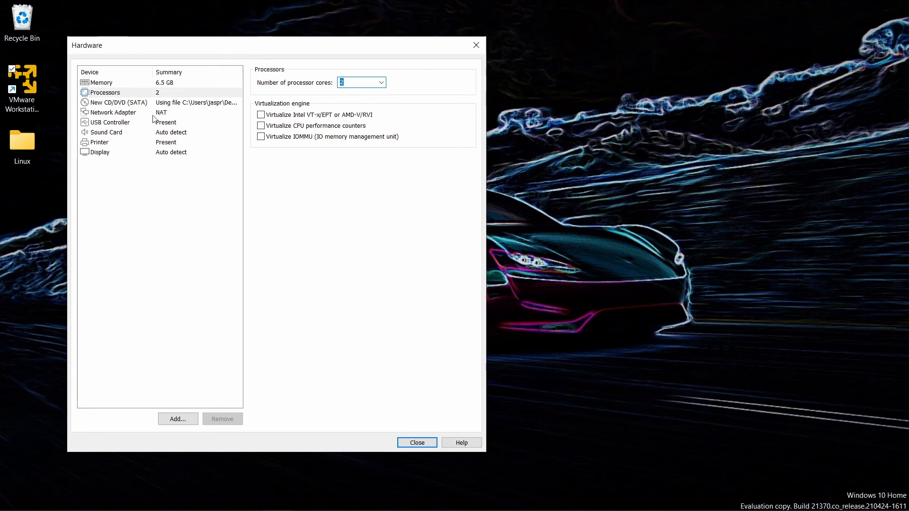
pyautogui.click(142, 103)
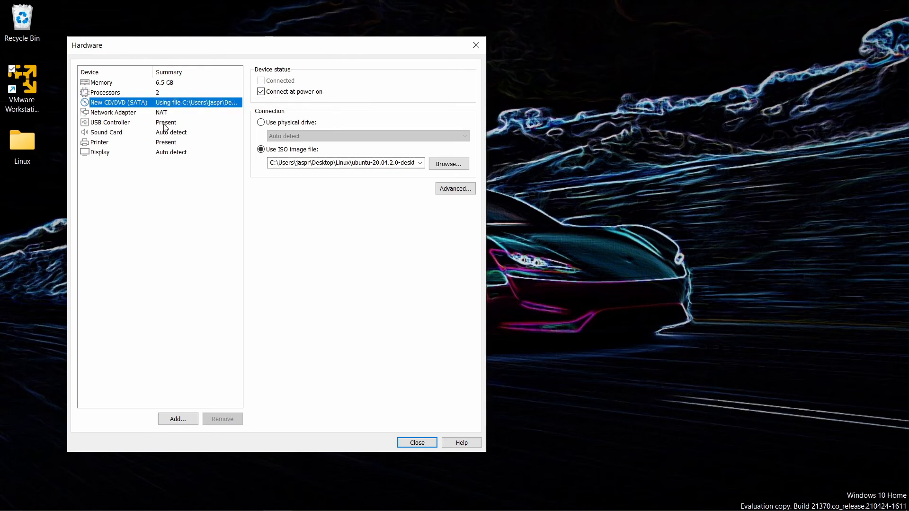
pyautogui.click(164, 153)
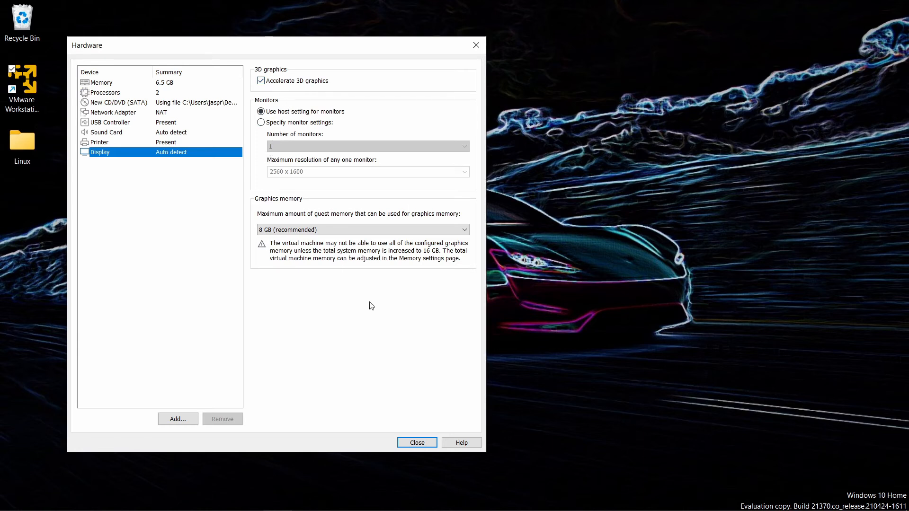
pyautogui.click(424, 446)
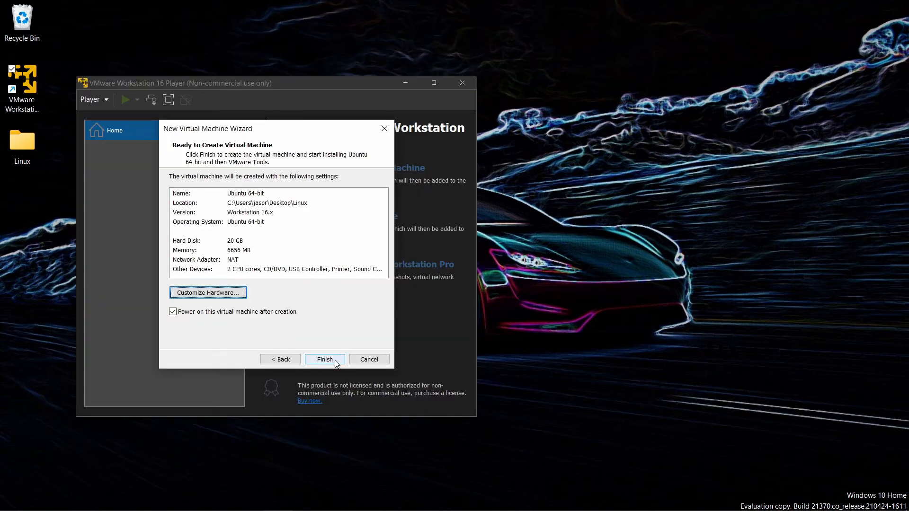
# - Create and power on the Ubuntu virtual machine, dismissing the device notice and postponing the VMware Tools for Linux download
pyautogui.click(336, 362)
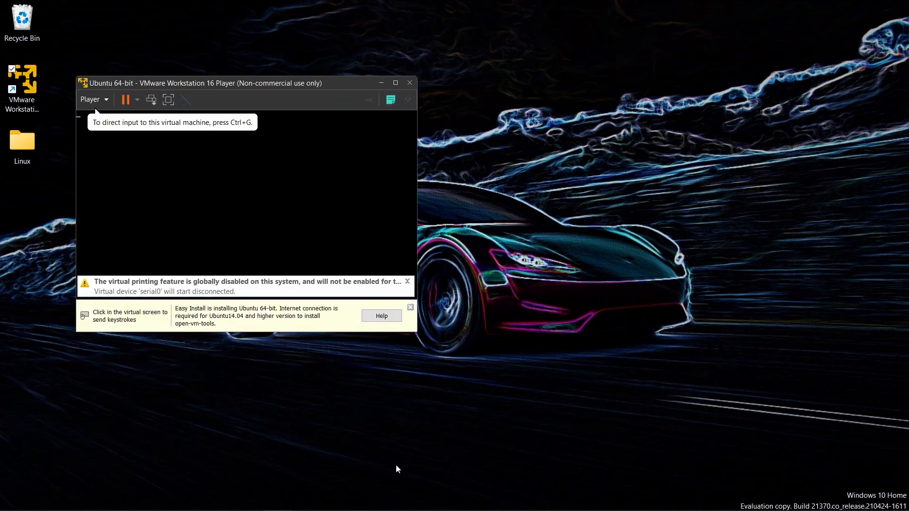
pyautogui.click(407, 281)
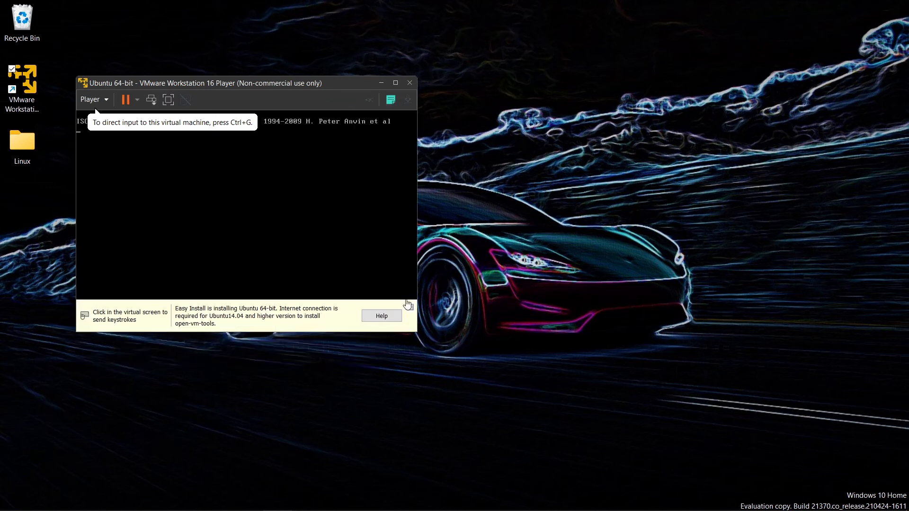
pyautogui.click(296, 183)
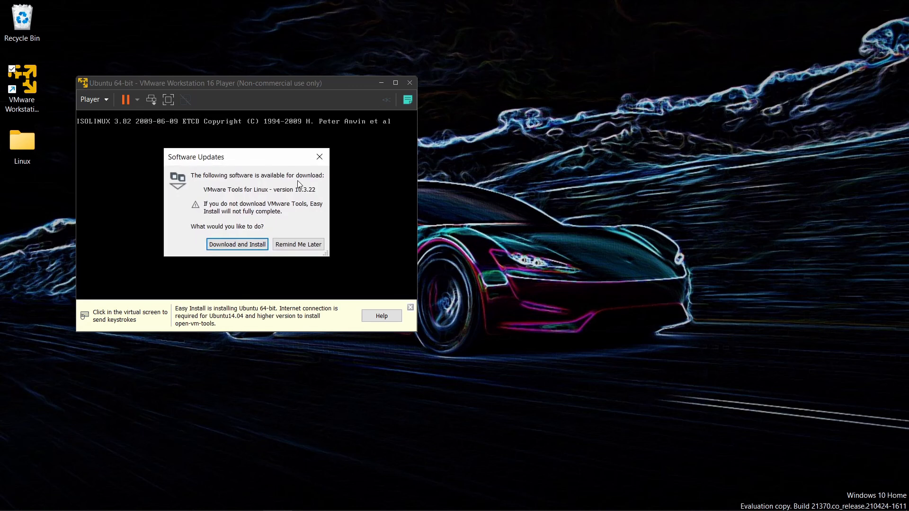
pyautogui.click(301, 245)
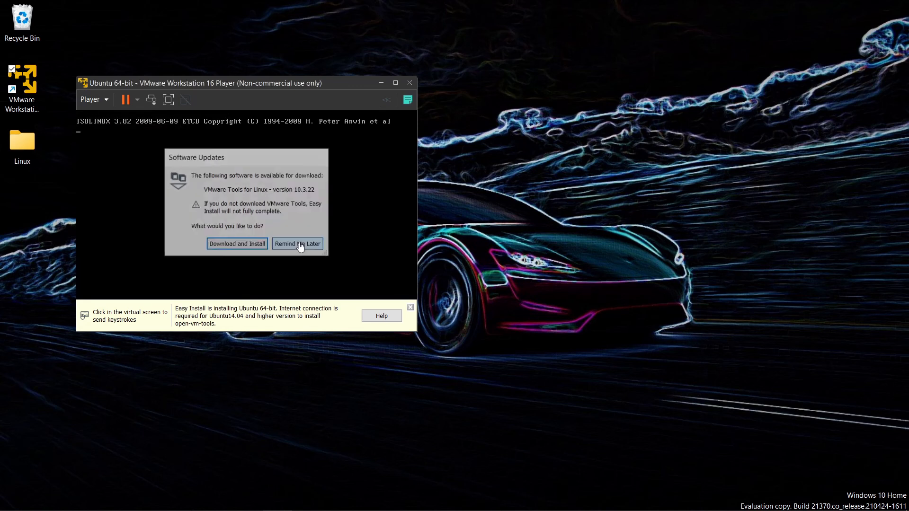
pyautogui.click(102, 142)
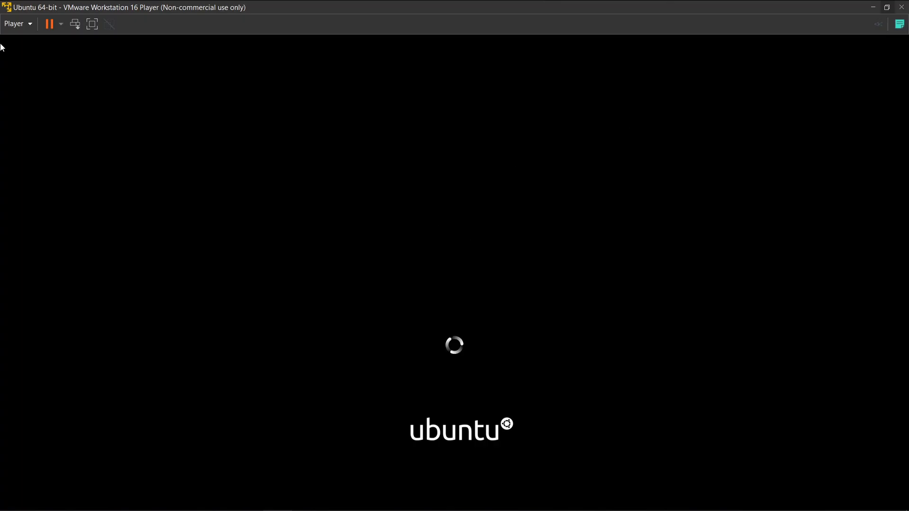
# - Open the settings of the running Ubuntu virtual machine
pyautogui.click(15, 24)
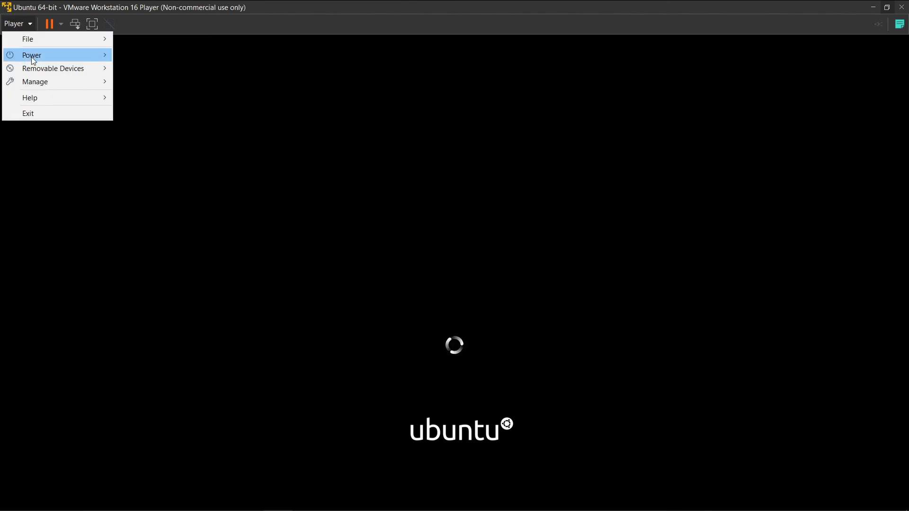
pyautogui.moveTo(37, 68)
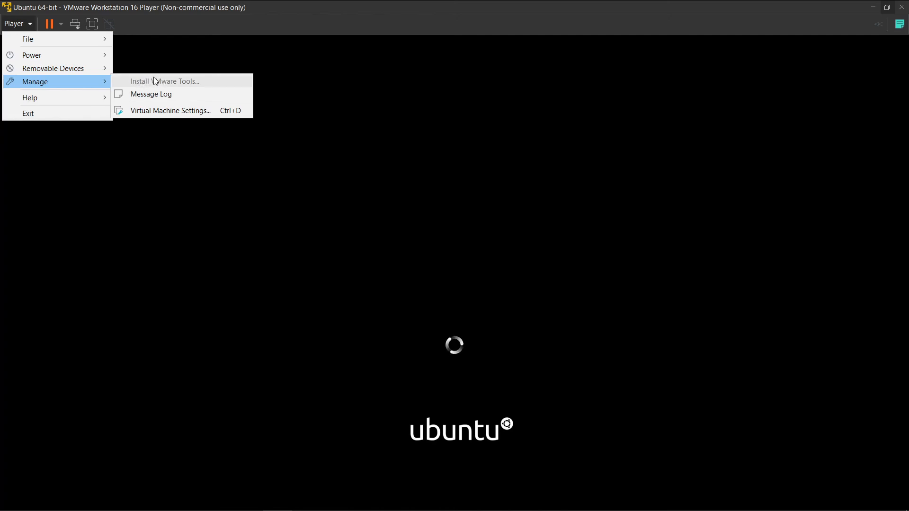
pyautogui.click(161, 109)
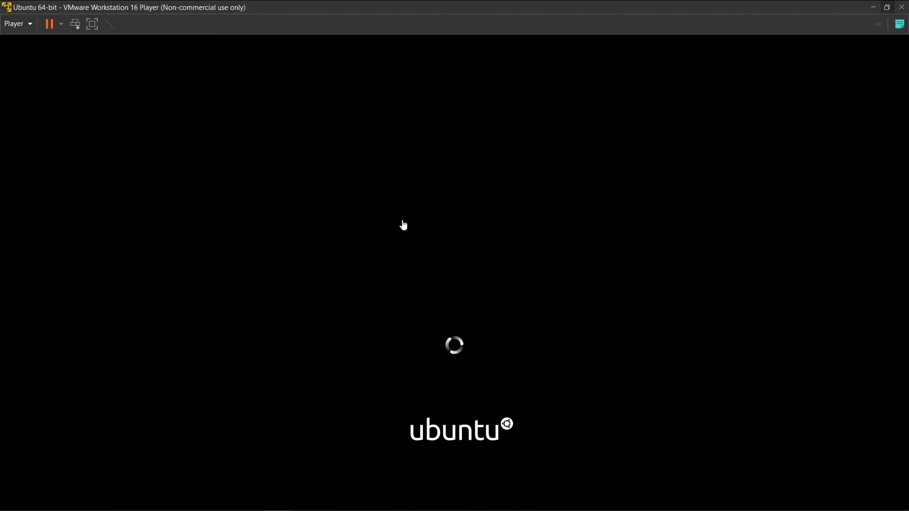
pyautogui.hotkey('ctrl', 'd')
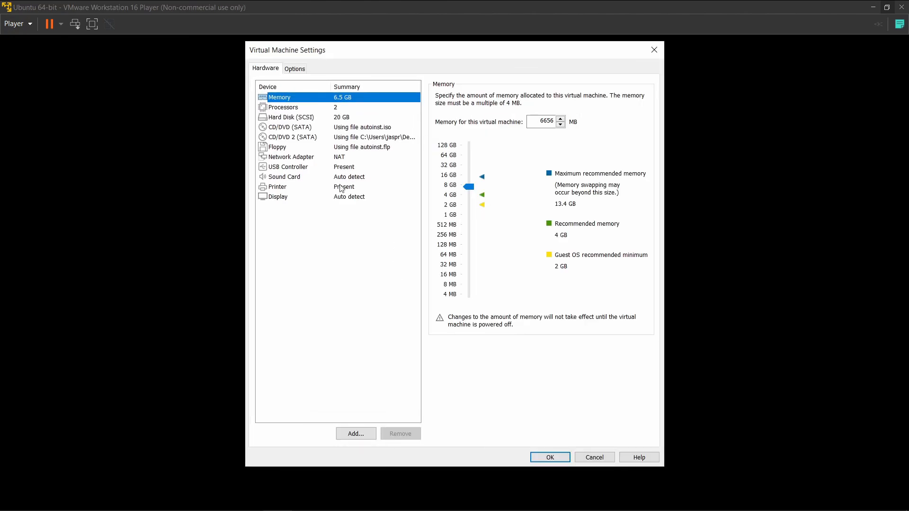
# - Review the virtual machine's display, printer, USB controller and network adapter settings, and close the settings
pyautogui.click(319, 196)
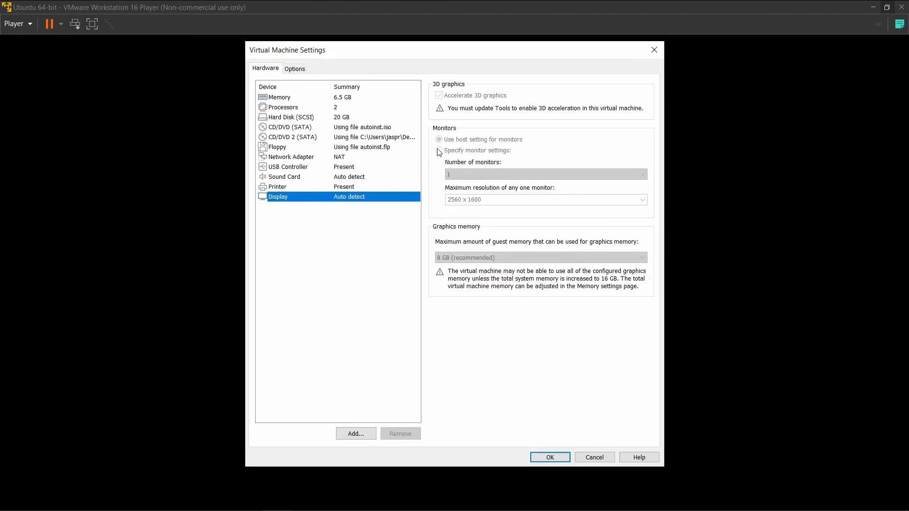
pyautogui.click(355, 184)
pyautogui.click(345, 168)
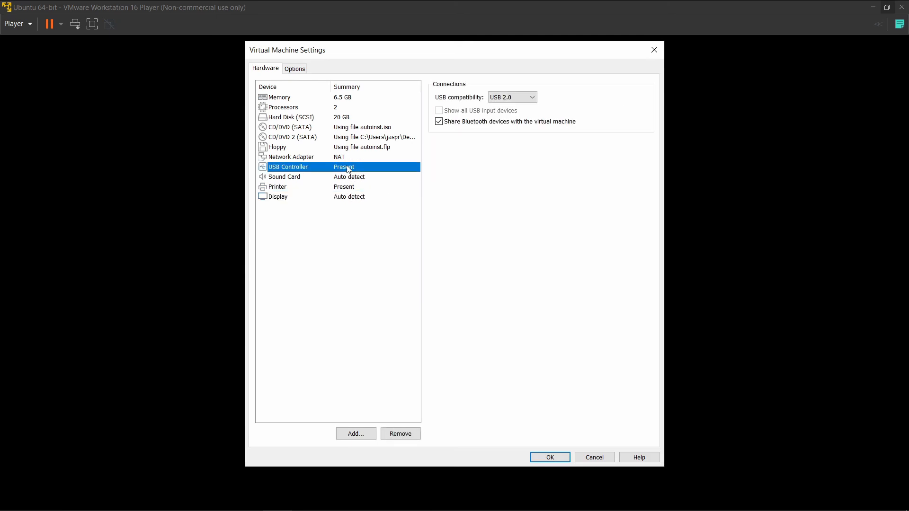
pyautogui.click(347, 159)
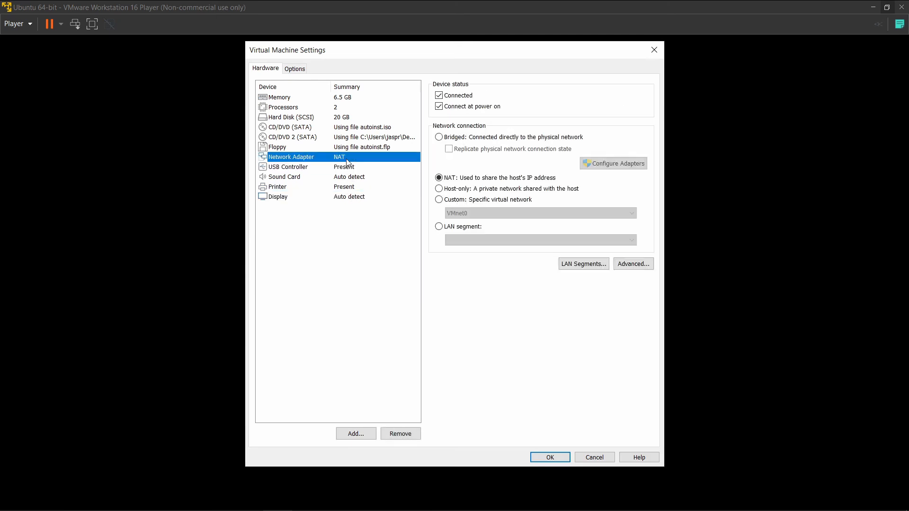
pyautogui.click(550, 457)
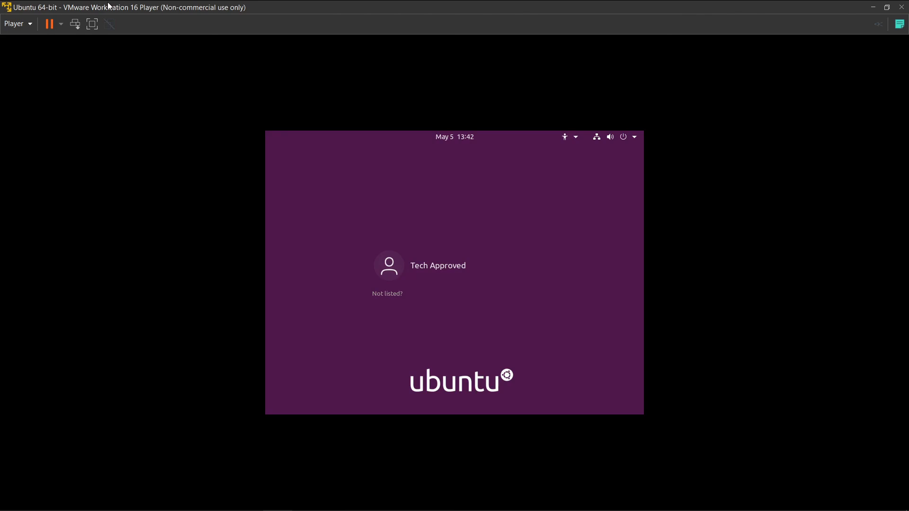
pyautogui.click(29, 24)
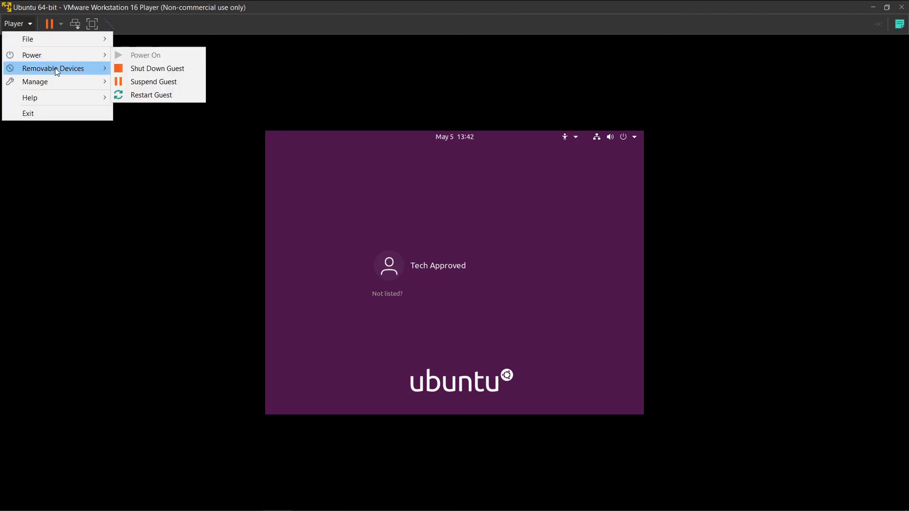
pyautogui.moveTo(62, 83)
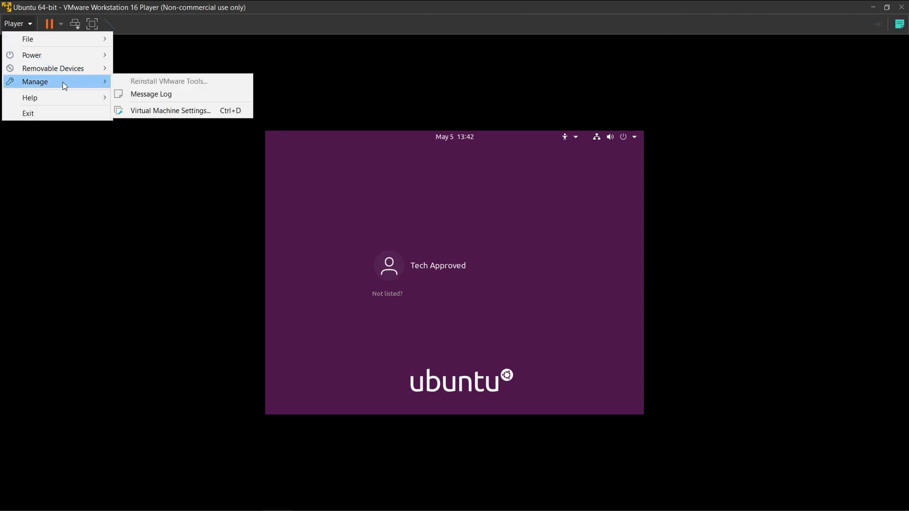
pyautogui.click(475, 242)
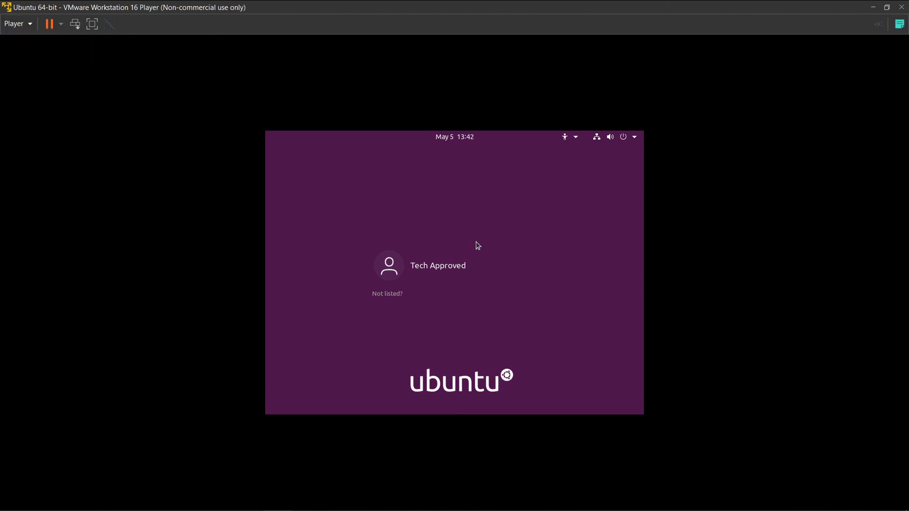
# - Restore and re-maximize the virtual machine window to refit the guest display, and switch to full screen with the control bar unpinned
pyautogui.click(886, 7)
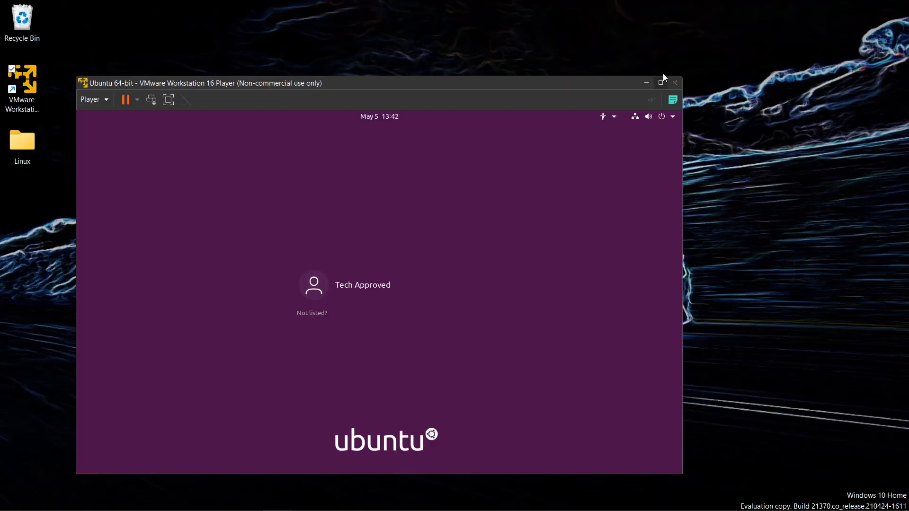
pyautogui.click(661, 82)
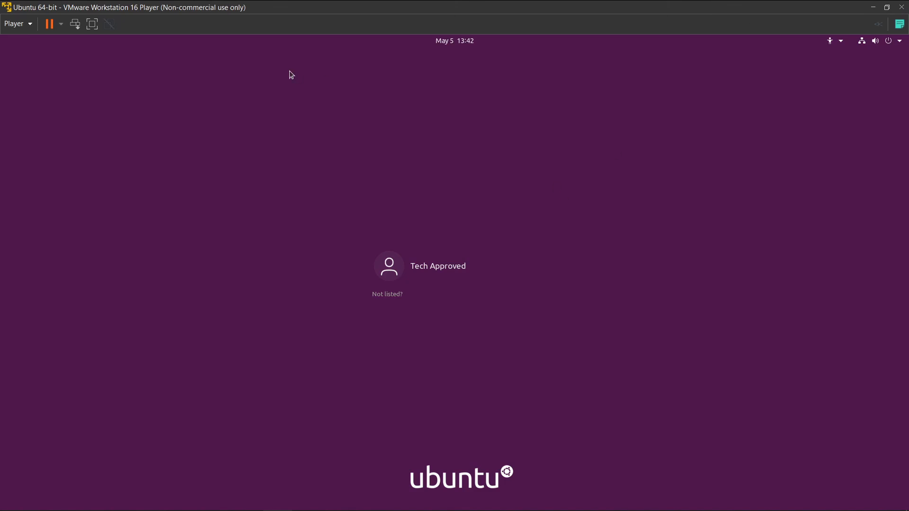
pyautogui.click(92, 24)
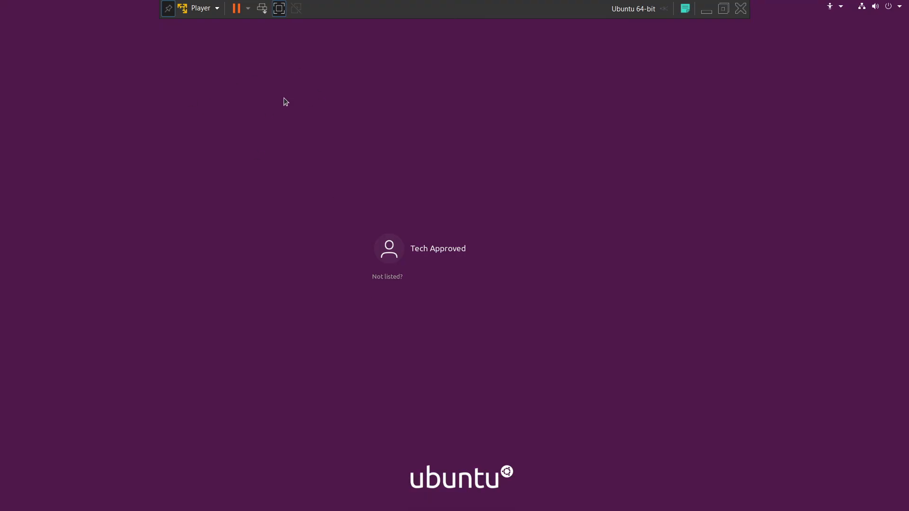
pyautogui.click(170, 8)
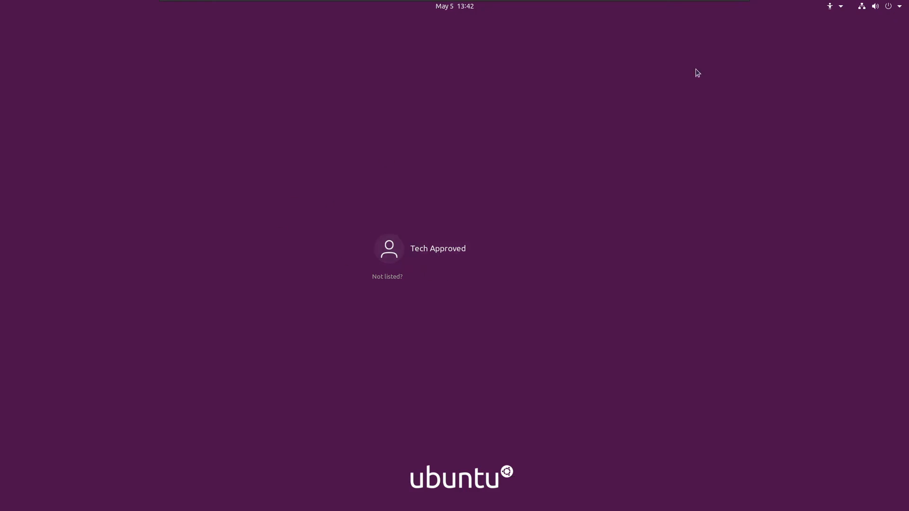
# - Log in to Ubuntu with the listed user account by entering the account password
pyautogui.click(425, 239)
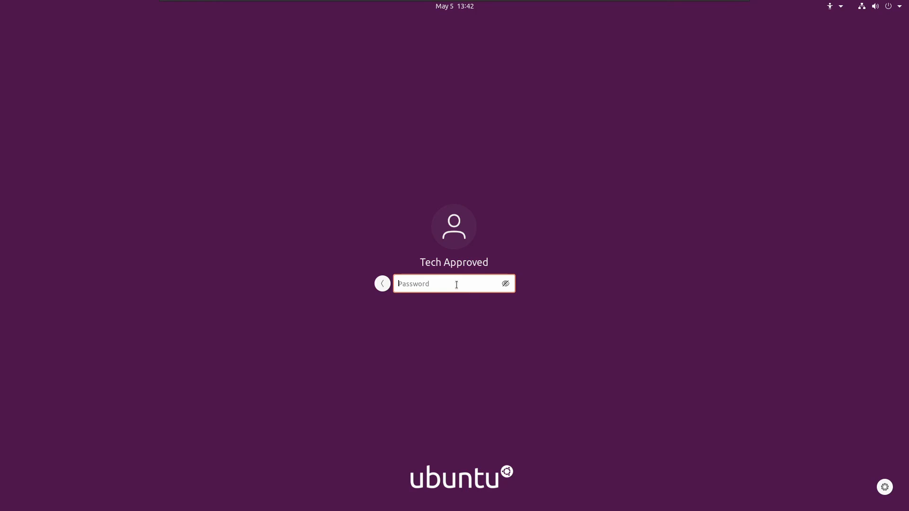
pyautogui.write('•••')
pyautogui.press('Return')
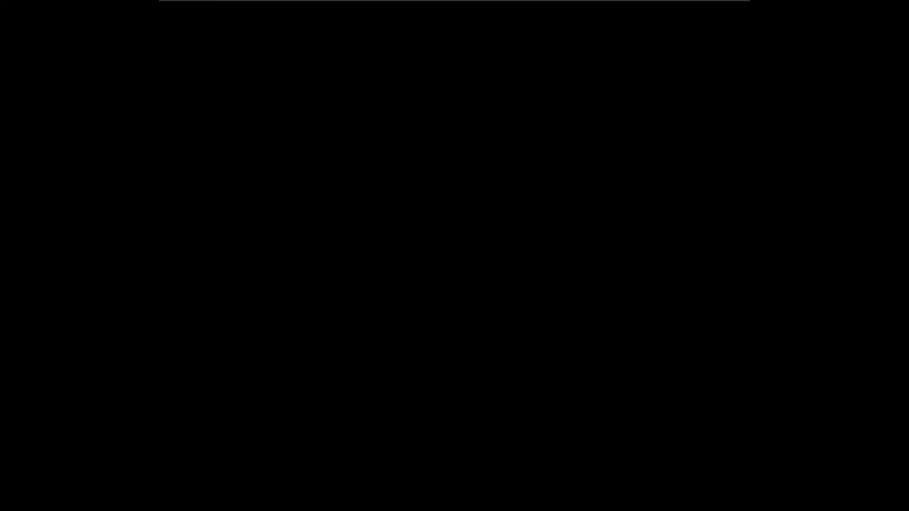